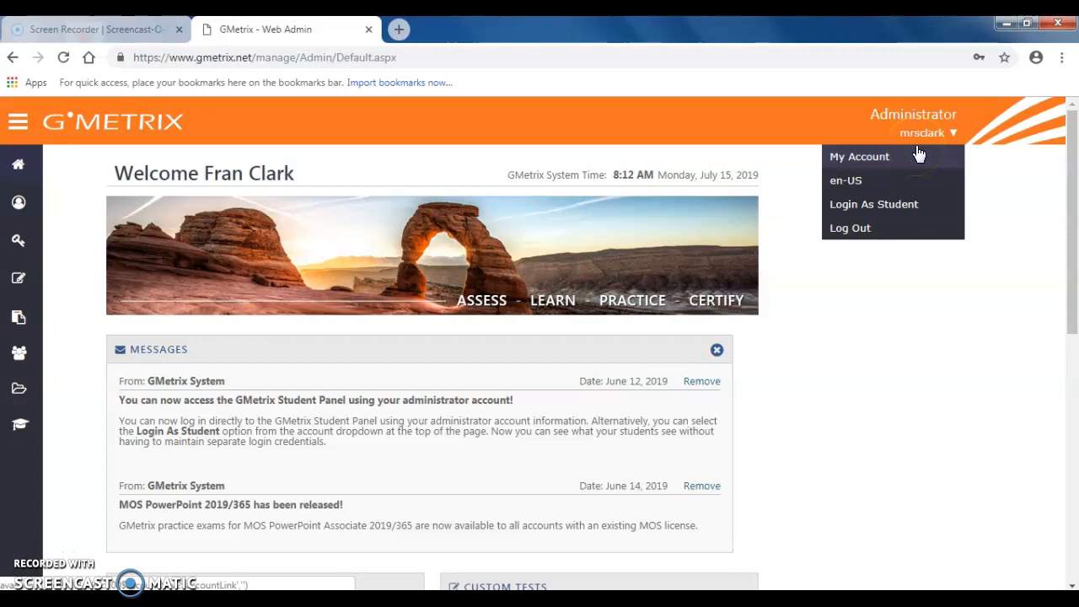
- Open the administrator accounts list, review the blank form for adding an administrator, and close it without saving
mouse_move(29, 194)
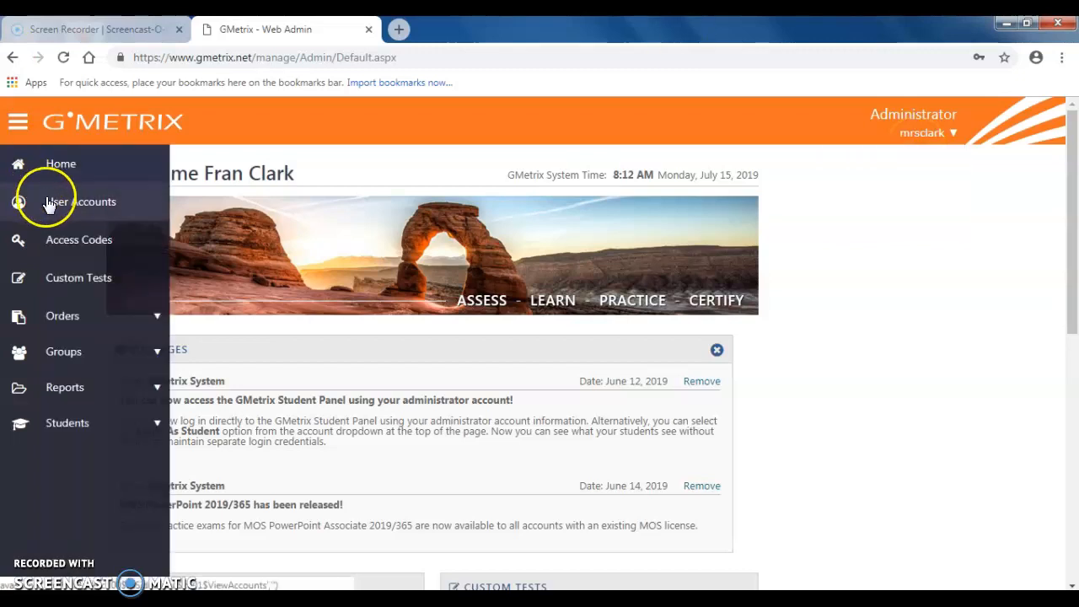
click(64, 205)
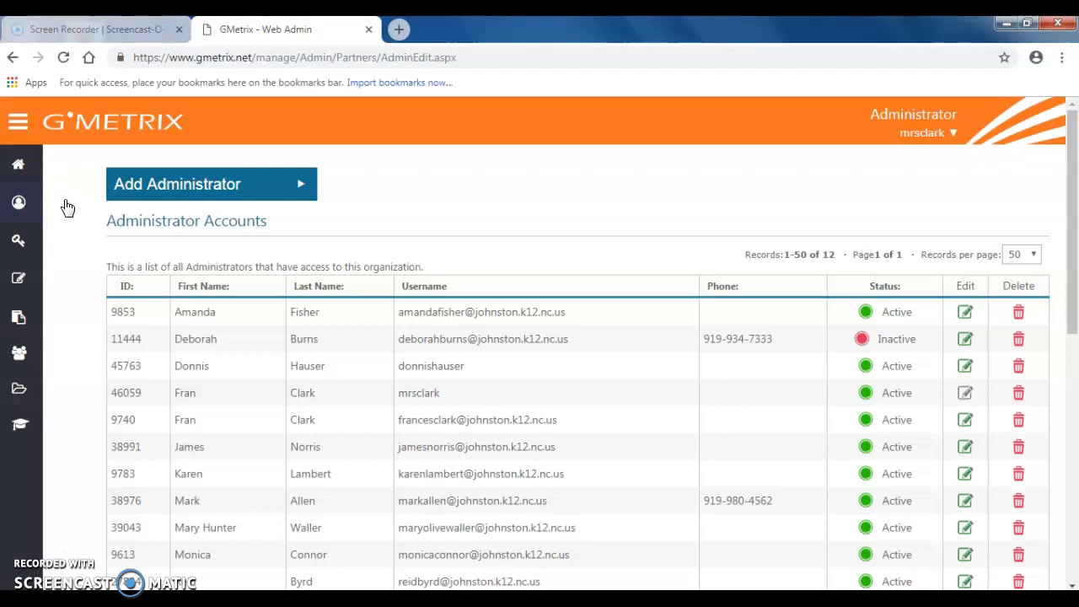
click(237, 184)
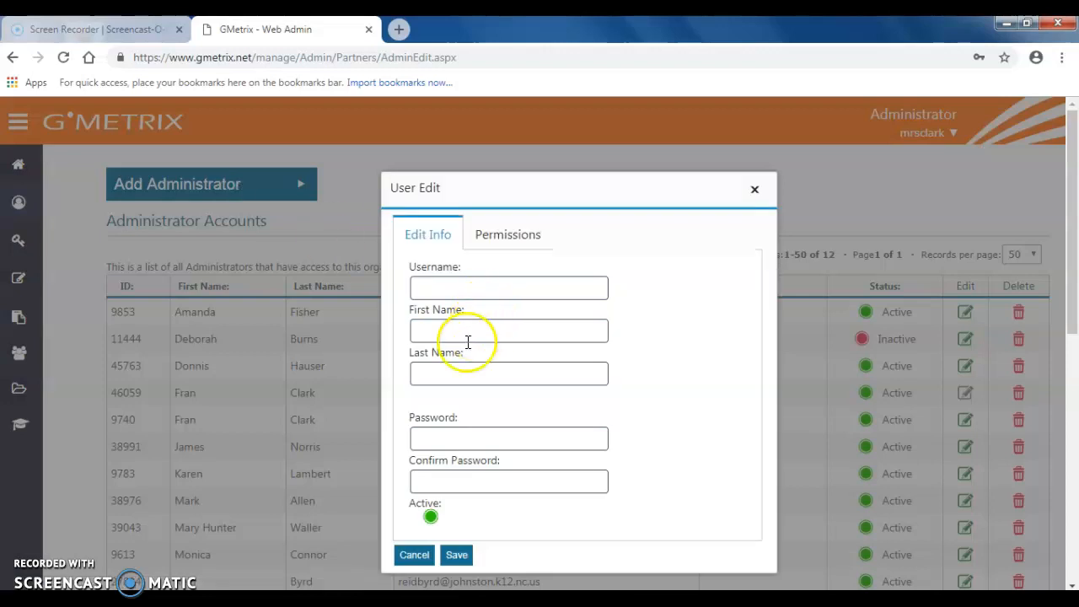
click(497, 252)
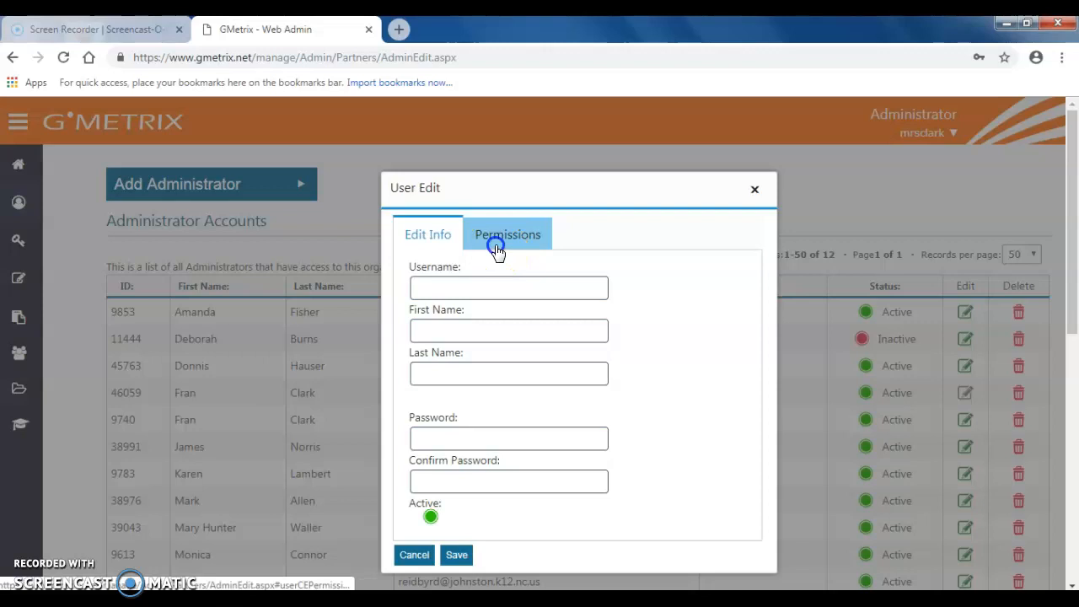
click(437, 242)
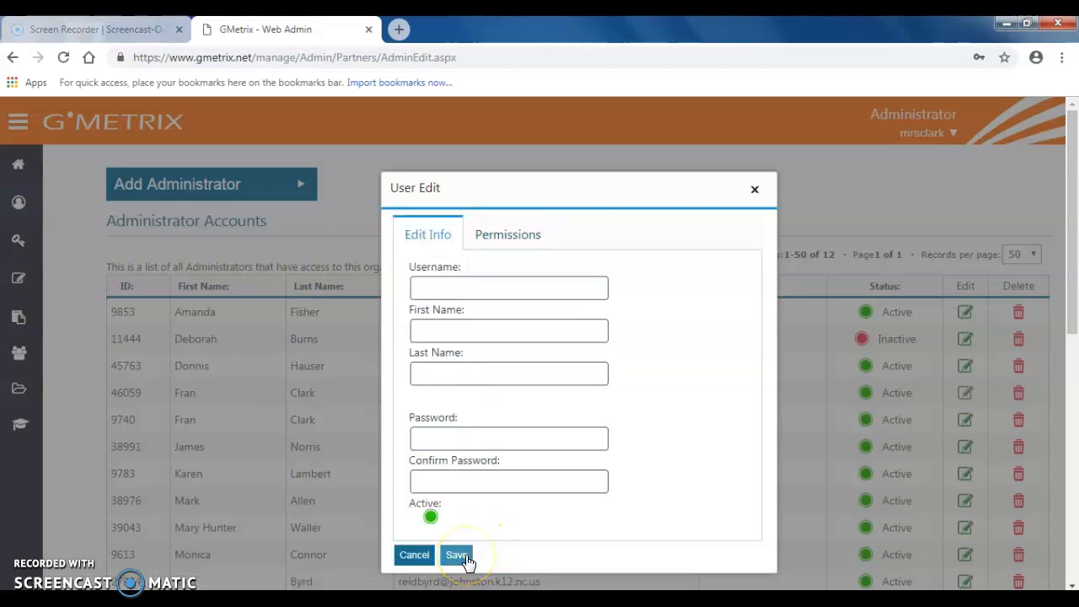
click(758, 188)
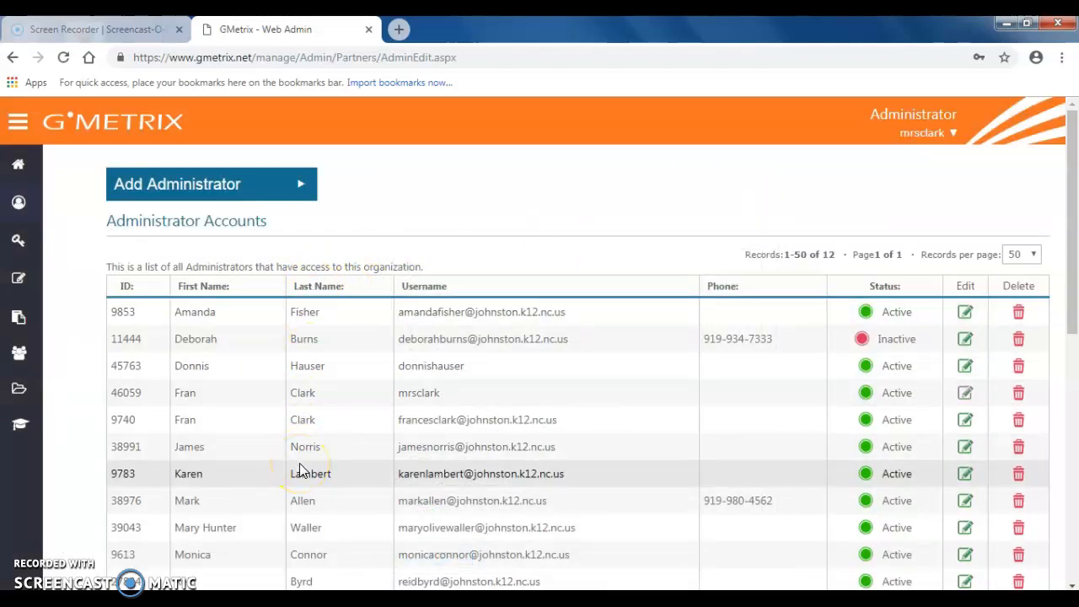
- Start creating an access code from the access codes list using the MOS Full Suite - Annual SITE License
mouse_move(29, 196)
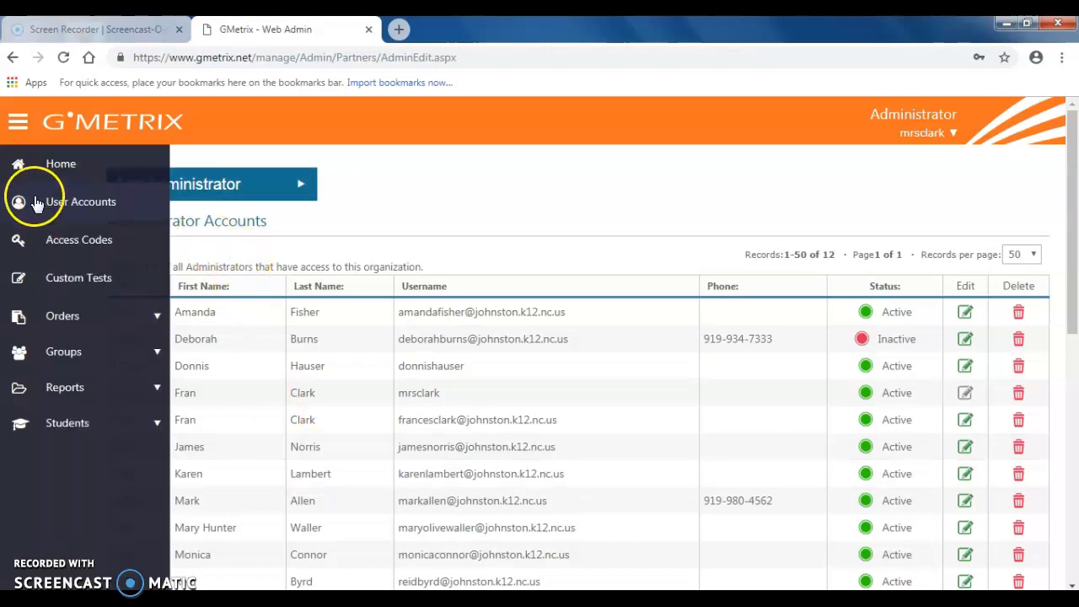
click(66, 240)
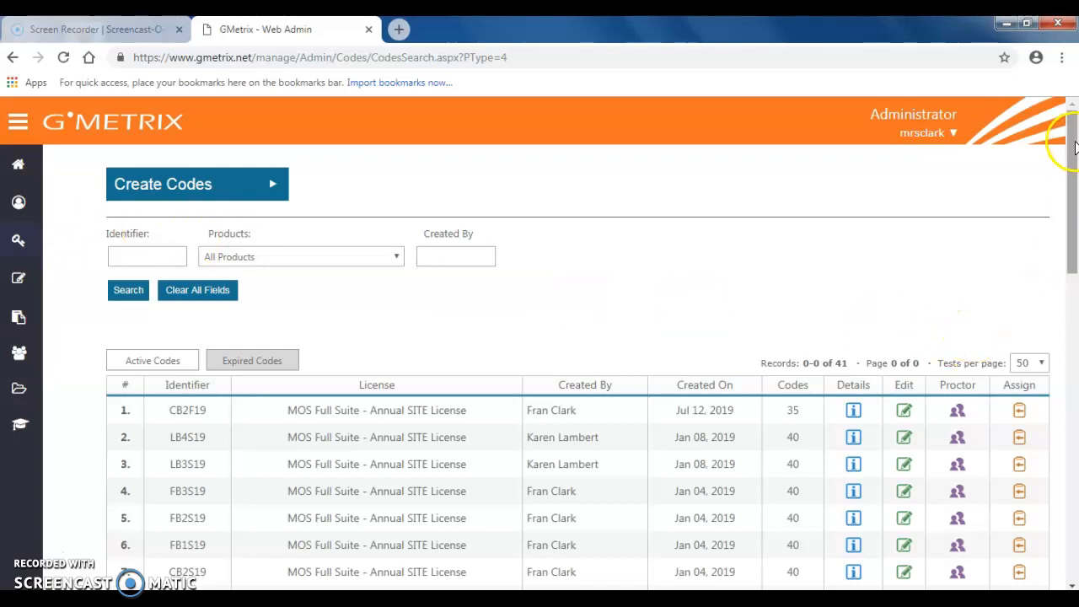
mouse_move(1074, 141)
mouse_down()
mouse_move(1074, 164)
mouse_move(1075, 132)
mouse_up()
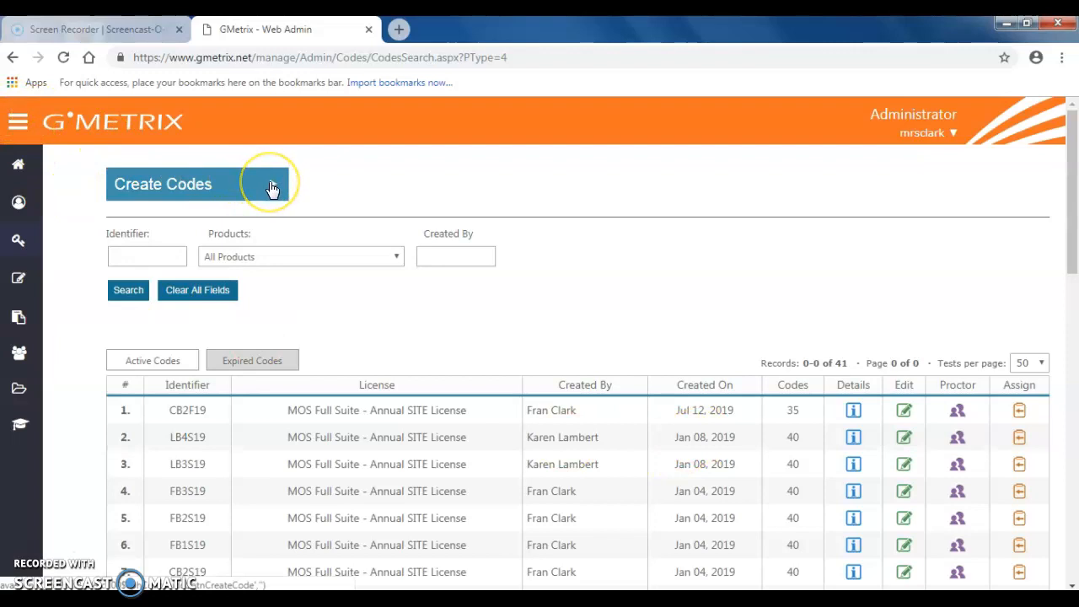
click(269, 187)
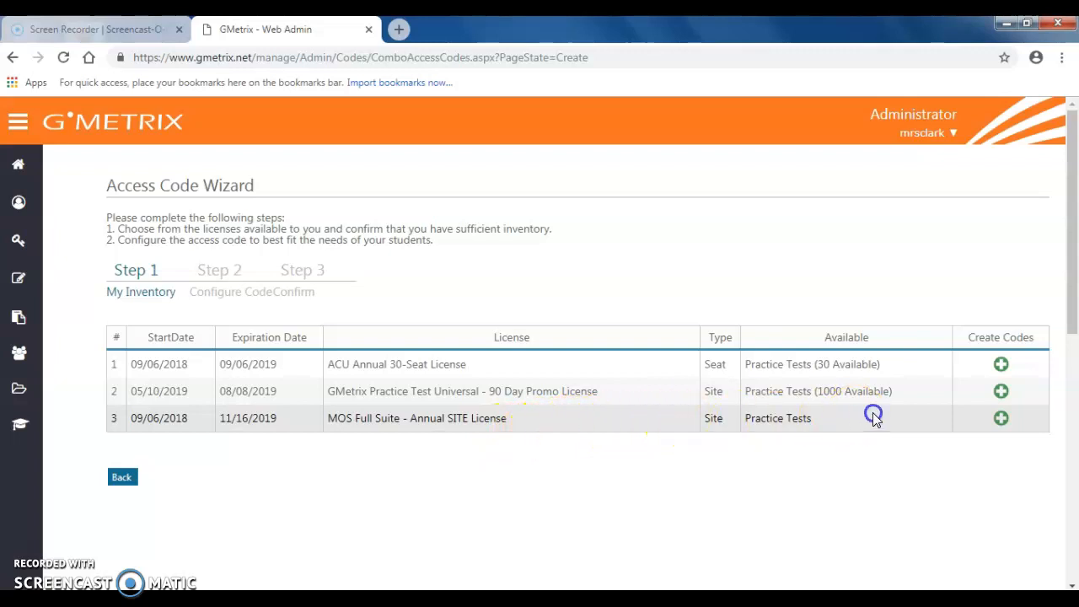
click(1005, 423)
click(1002, 421)
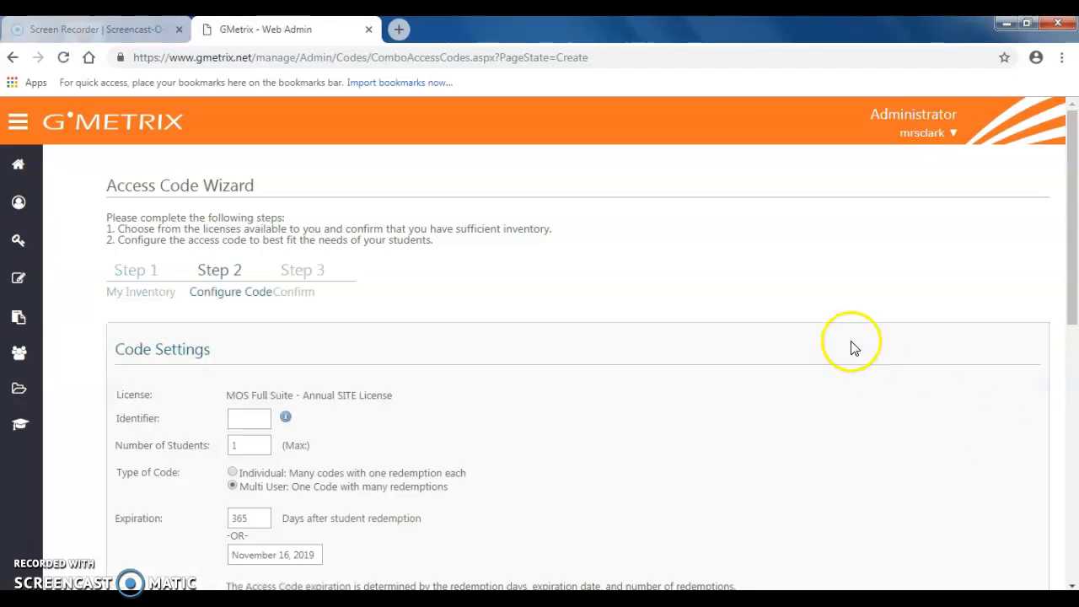
drag(1076, 203, 1075, 272)
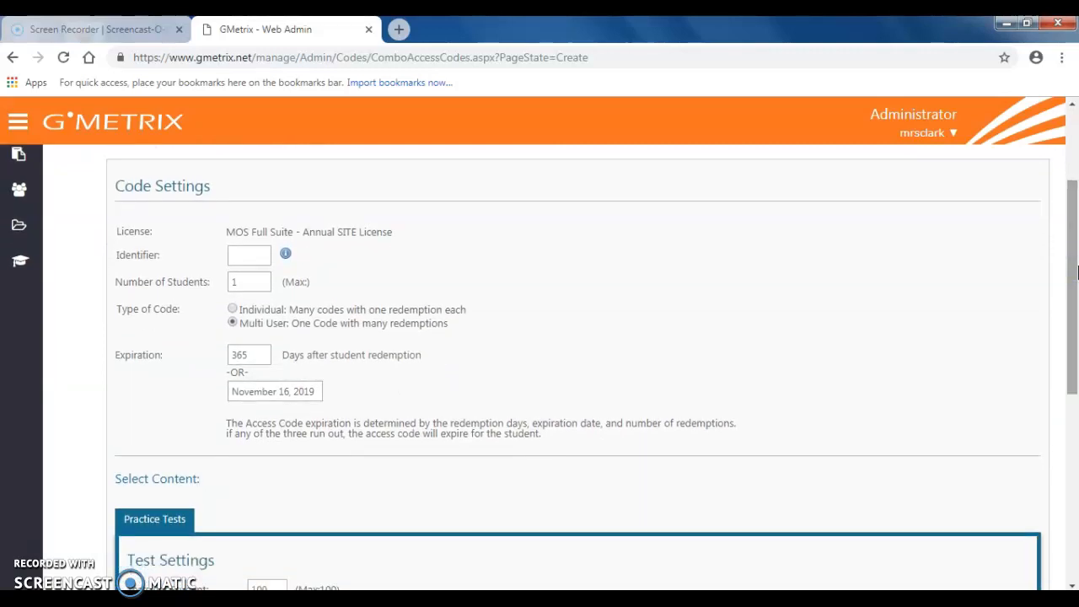
click(238, 258)
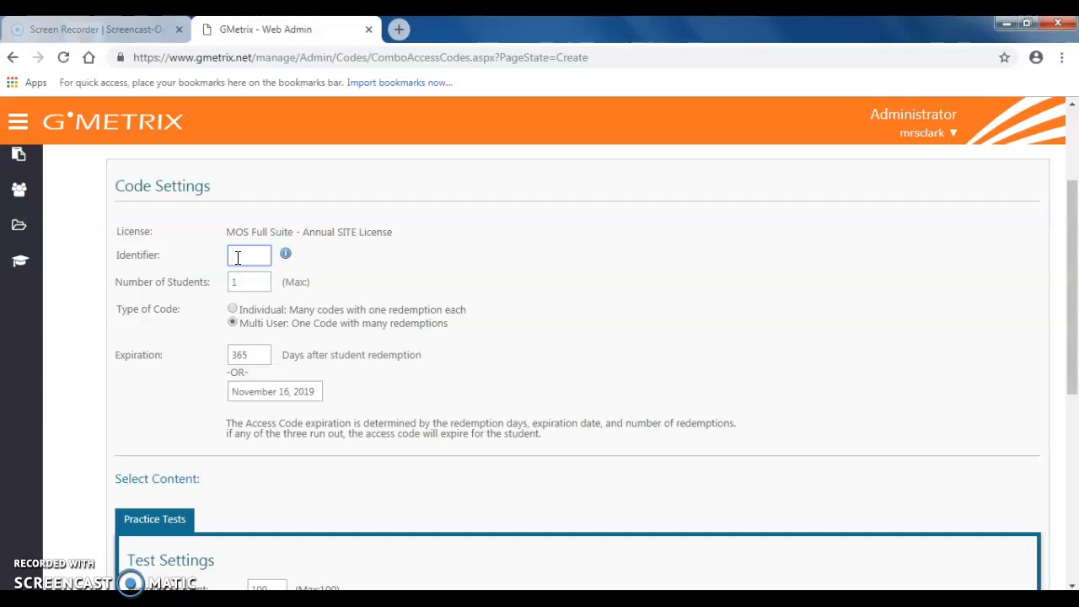
- Set the number of students for the access code to 35
double_click(247, 282)
key(BackSpace)
text(35)
scroll(261, 321, up, 1)
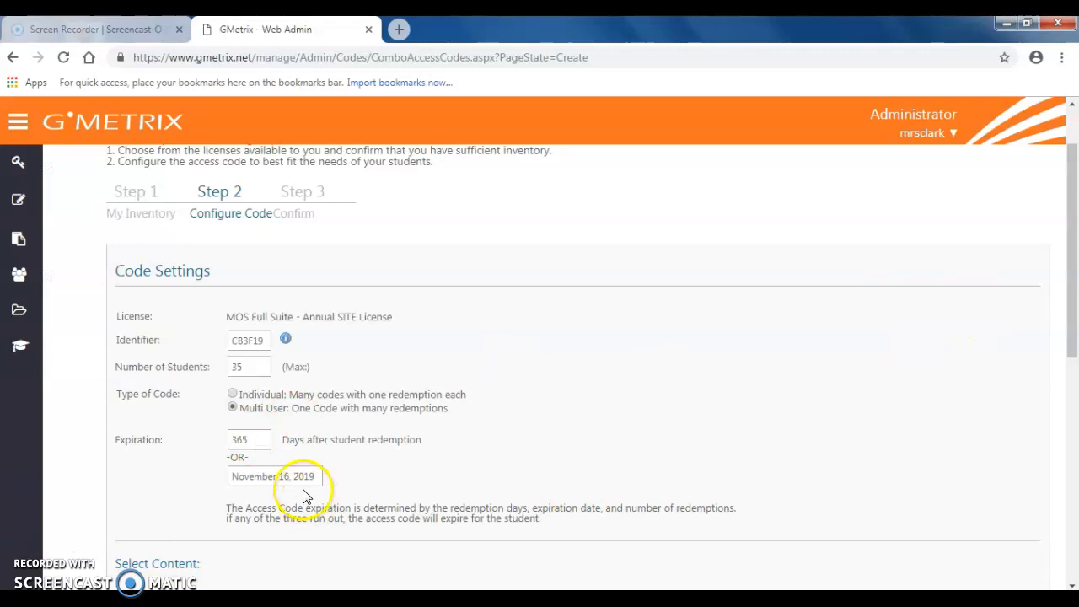
drag(1071, 212, 1074, 407)
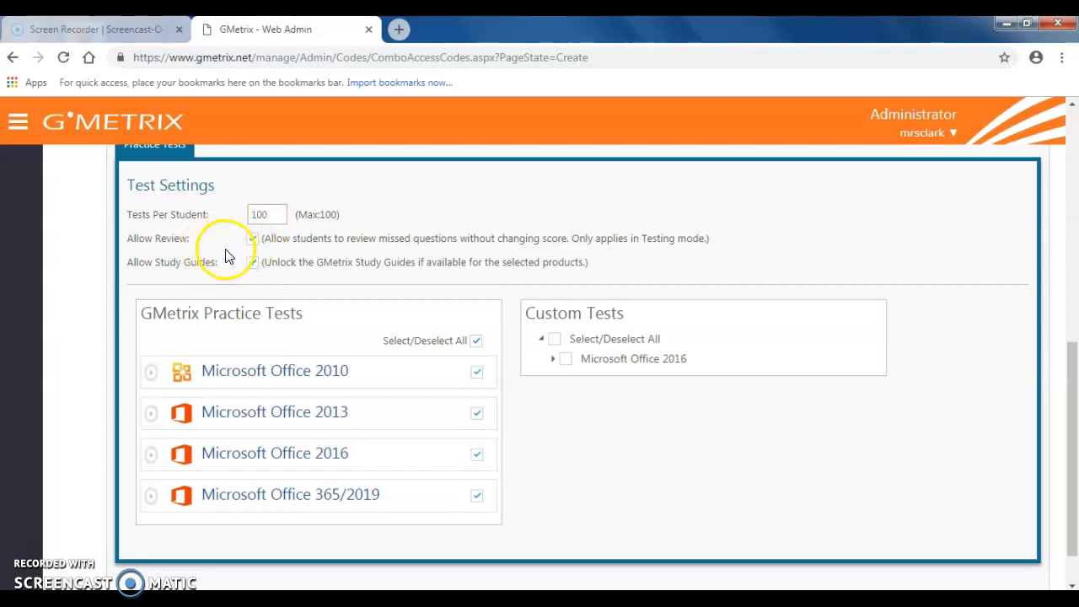
click(251, 261)
click(252, 261)
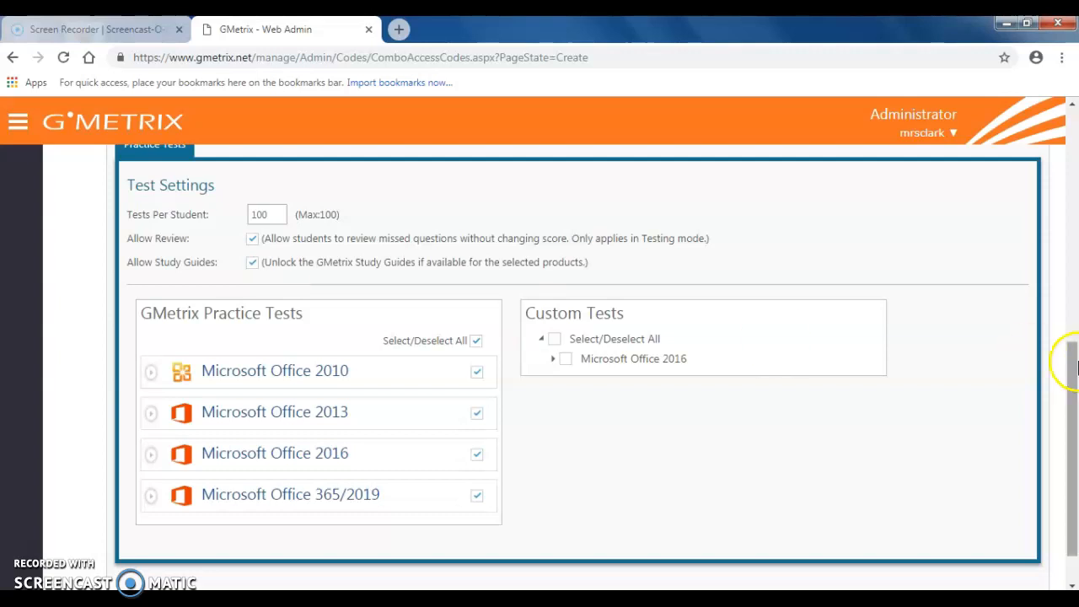
- Deselect all GMetrix practice tests for the access code
drag(1075, 409, 1076, 467)
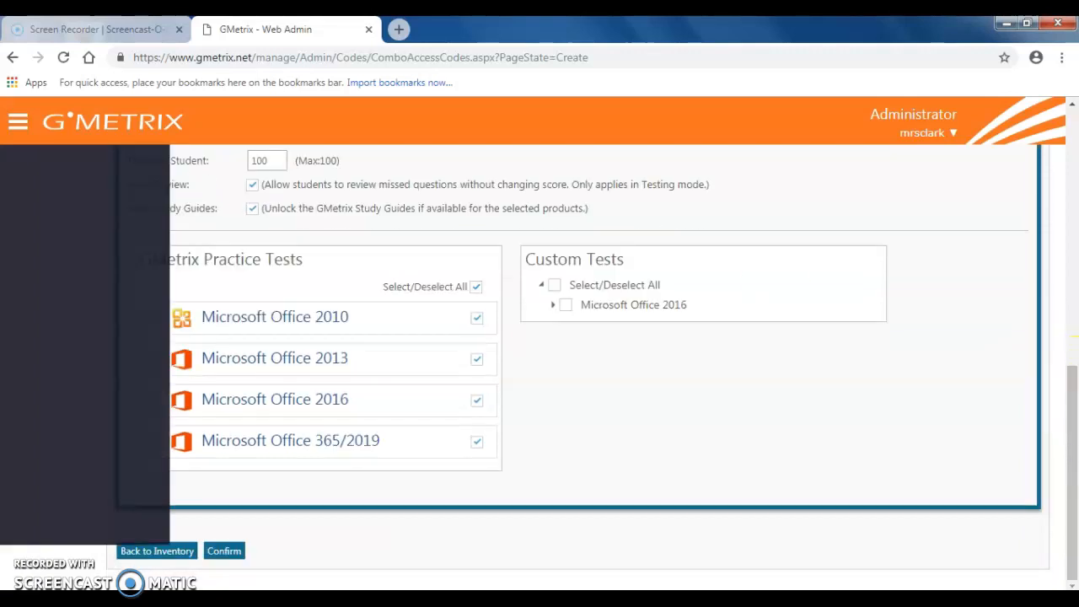
click(180, 404)
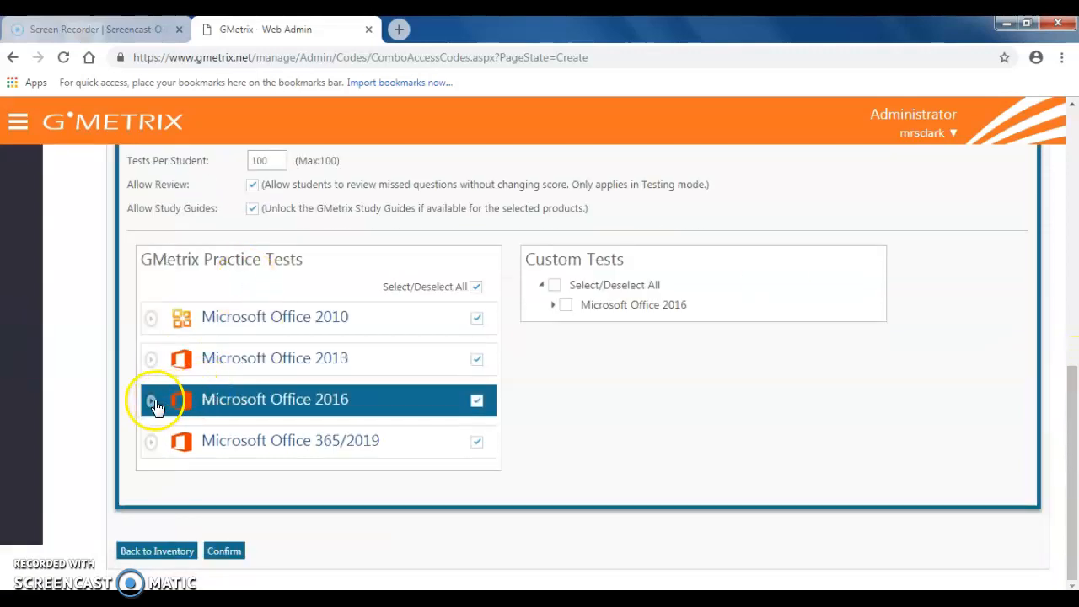
click(478, 287)
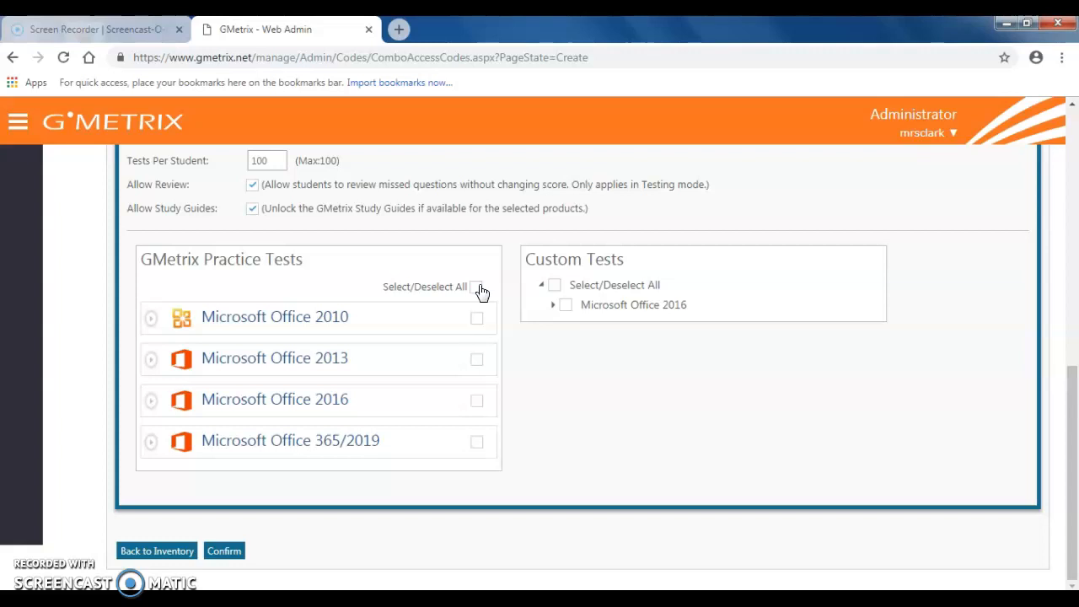
click(358, 373)
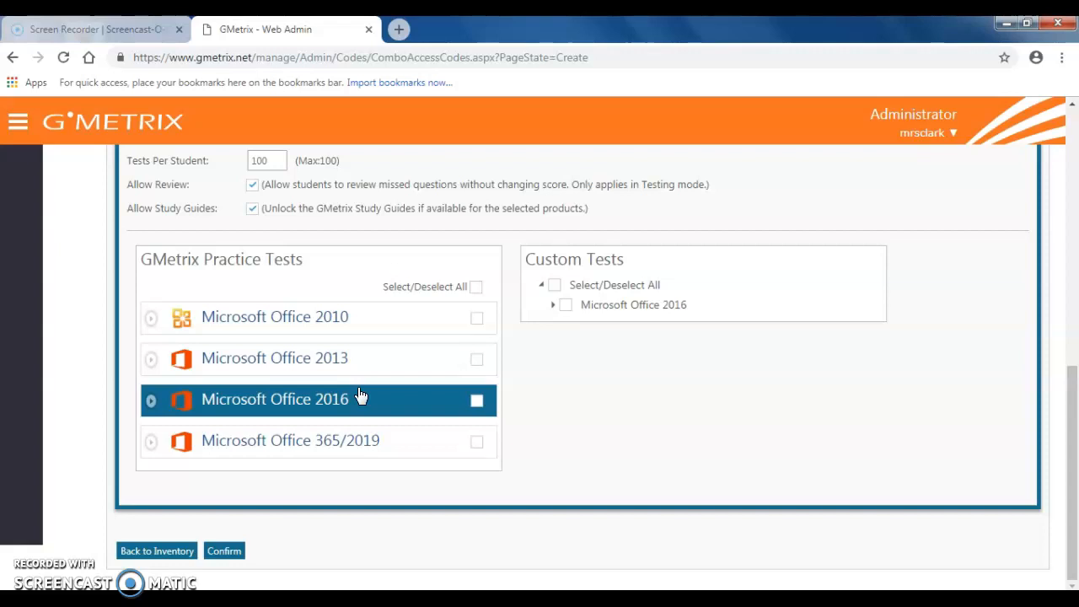
- Under Microsoft Office 2016 PowerPoint, enable both training and testing for Project Reviews 1, 2 and 3
click(150, 402)
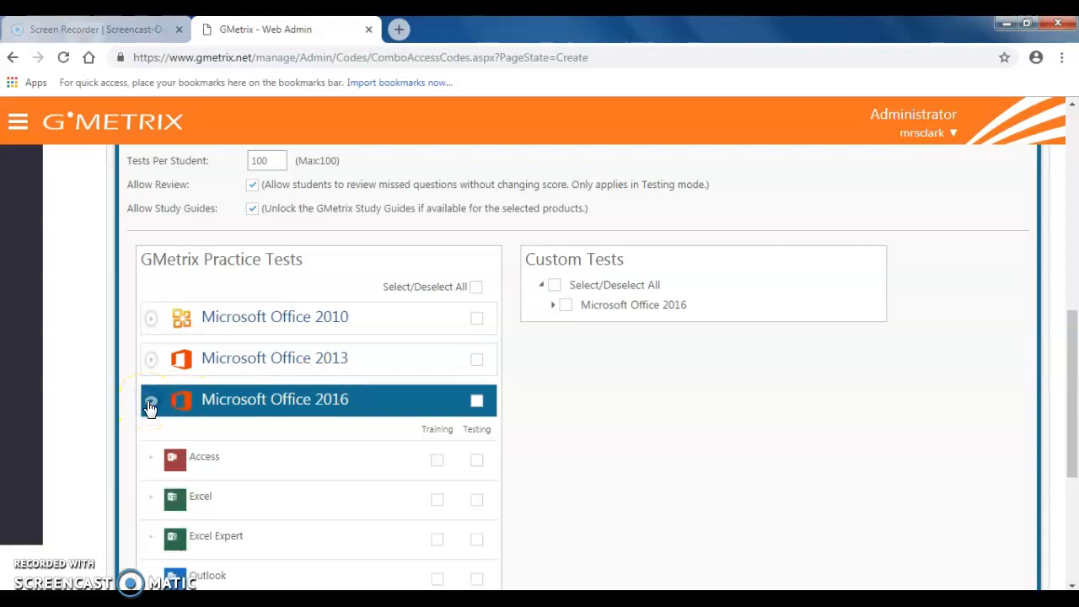
drag(1072, 346, 1073, 414)
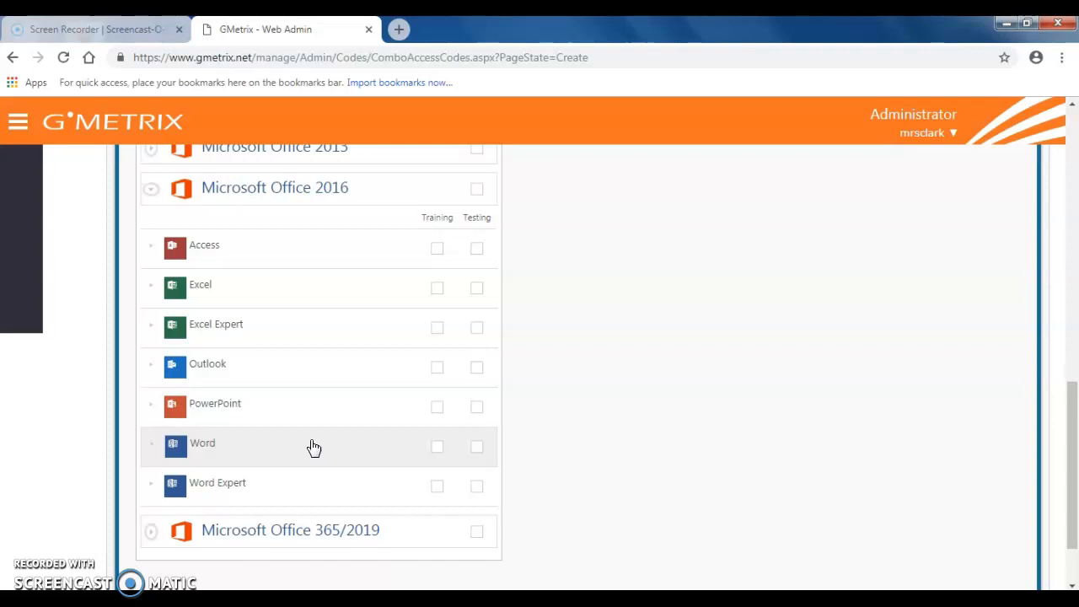
click(152, 407)
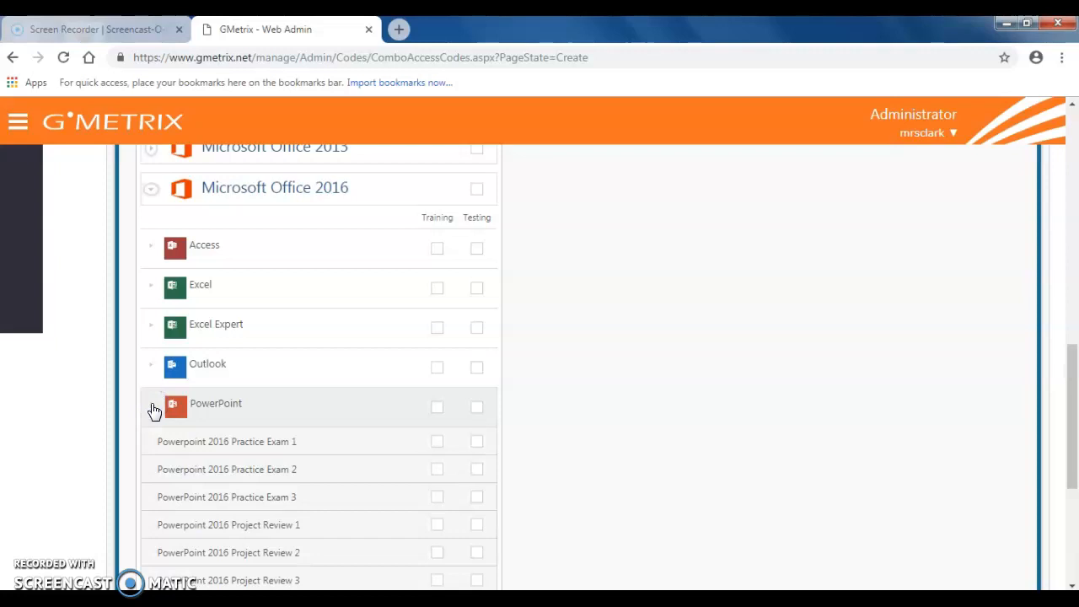
click(152, 408)
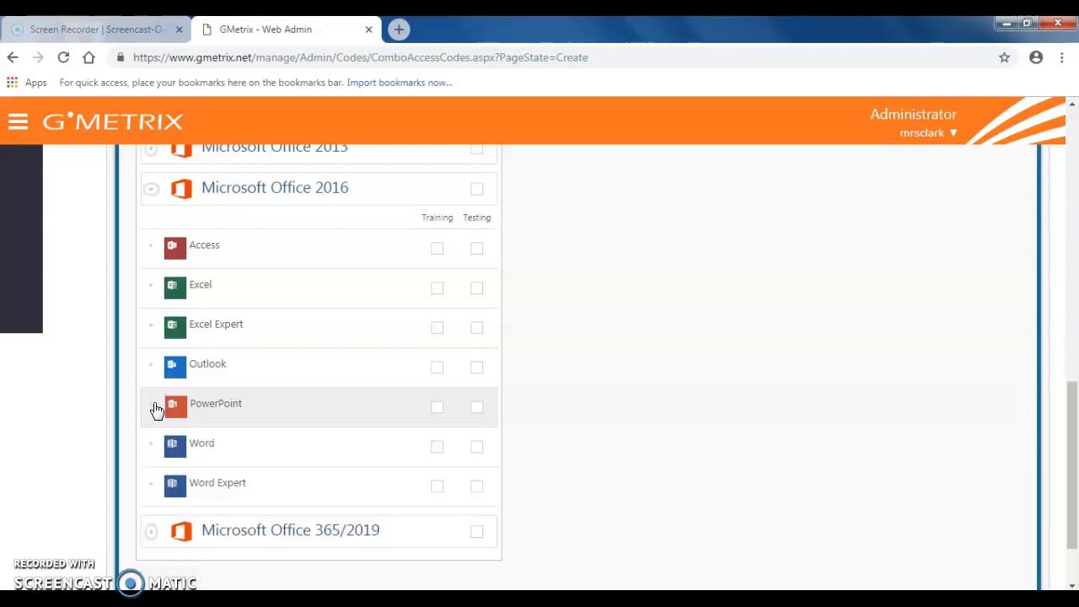
click(155, 409)
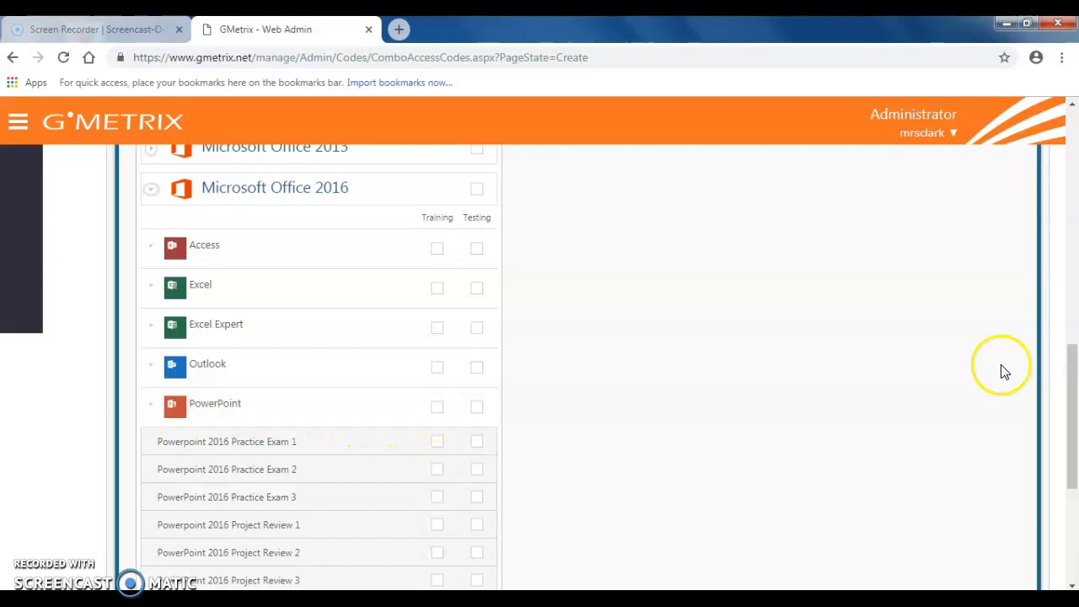
drag(1074, 367, 1074, 408)
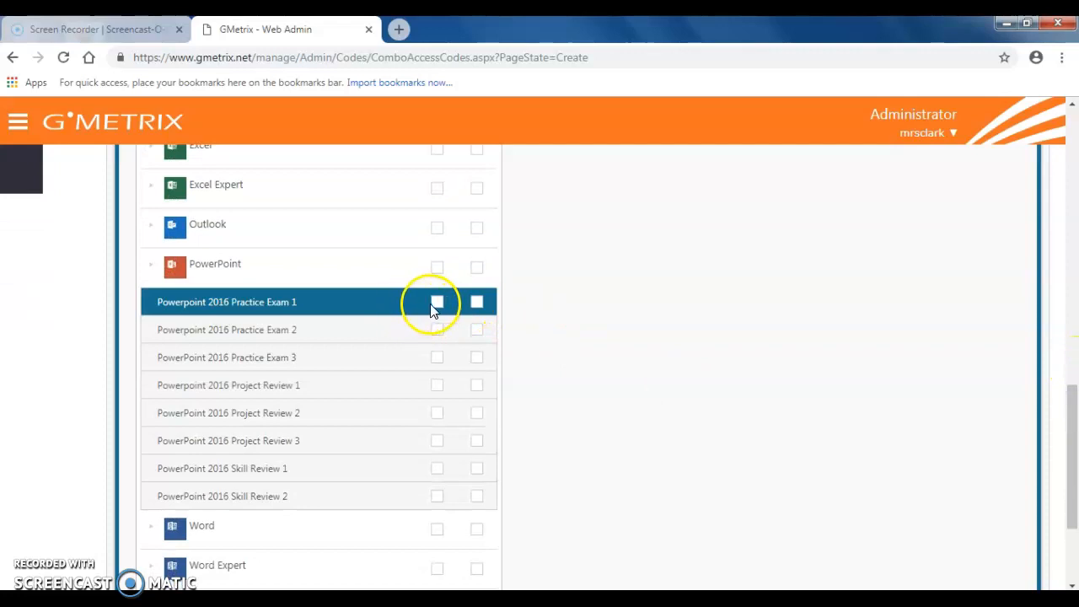
click(437, 384)
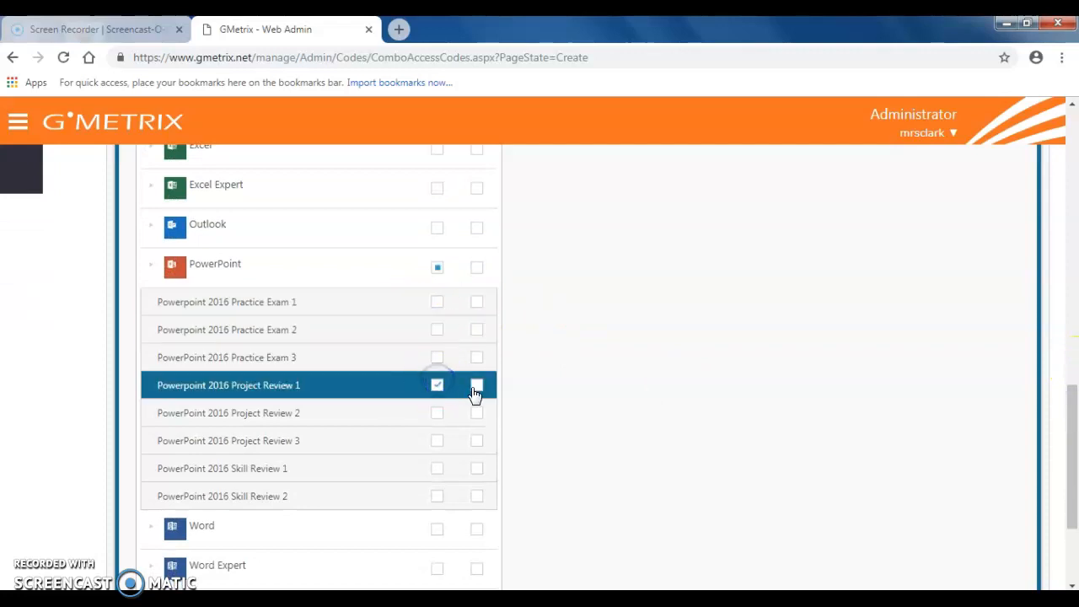
click(477, 385)
click(438, 415)
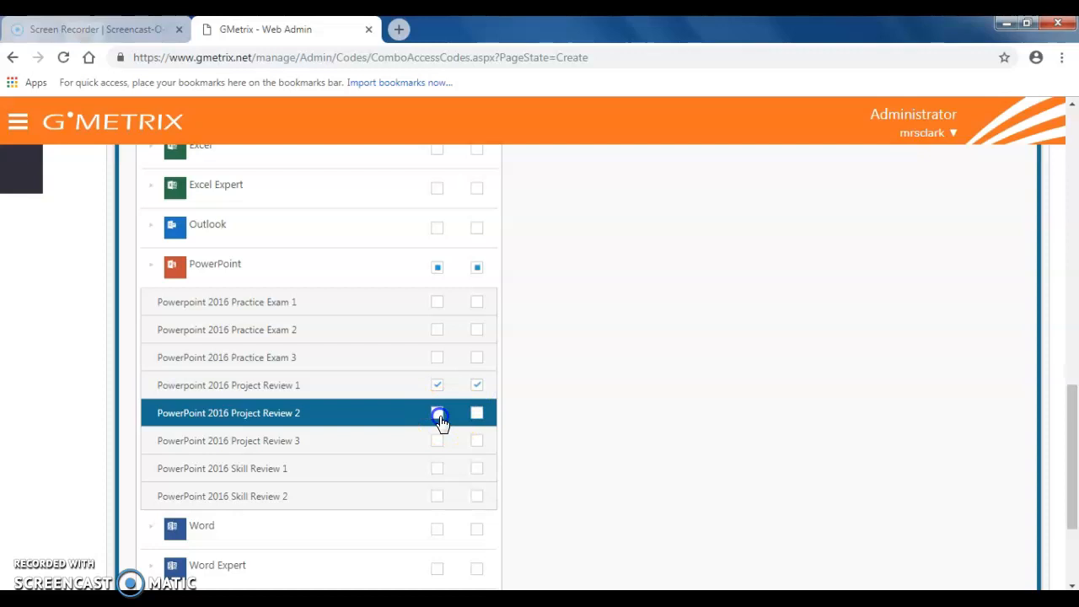
click(476, 415)
click(437, 440)
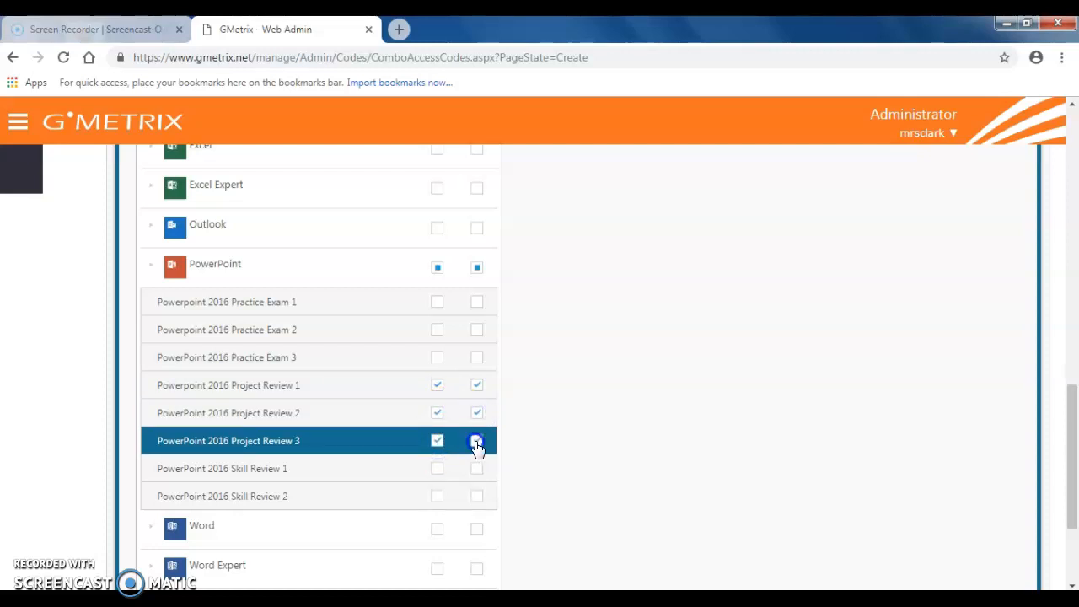
click(476, 443)
- Under Microsoft Office 2016 Word, enable both training and testing for Core Practice Exams 1, 2 and 3
drag(1062, 489, 1058, 415)
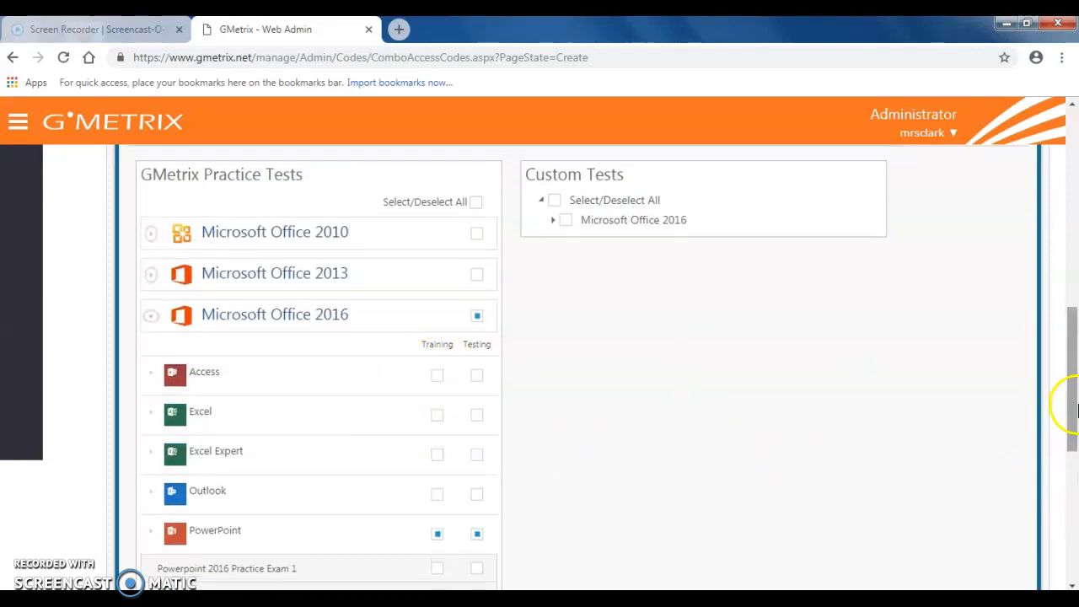
drag(1075, 410, 1070, 510)
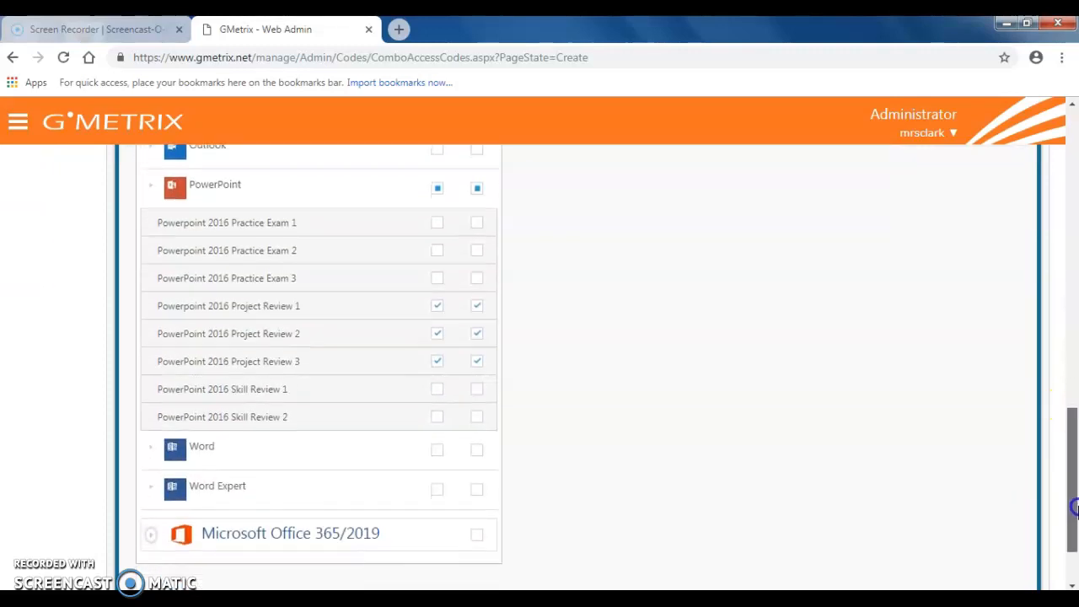
click(151, 447)
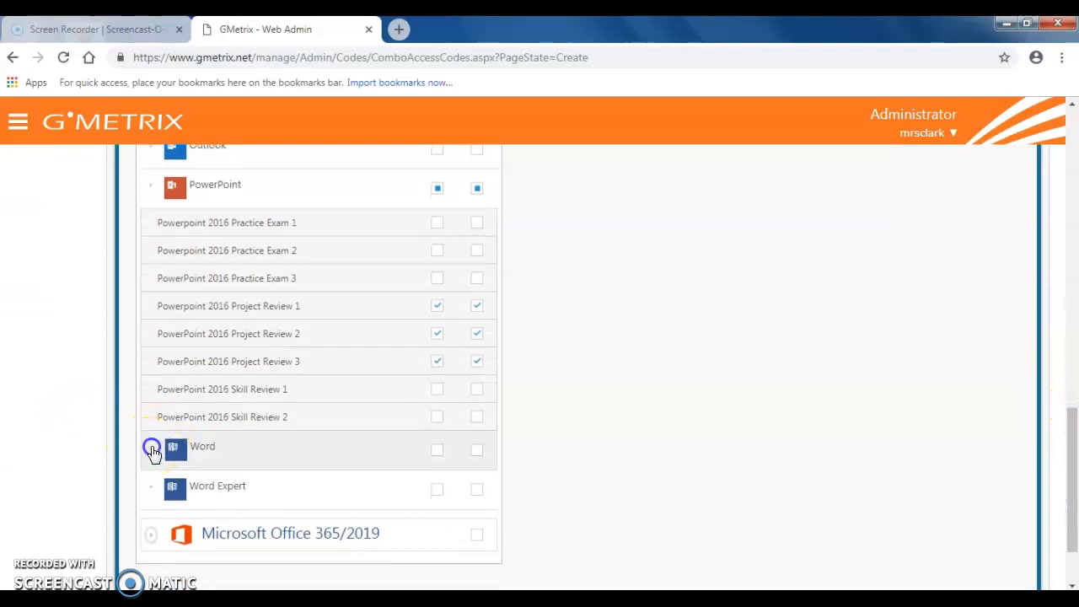
drag(1067, 414, 1072, 460)
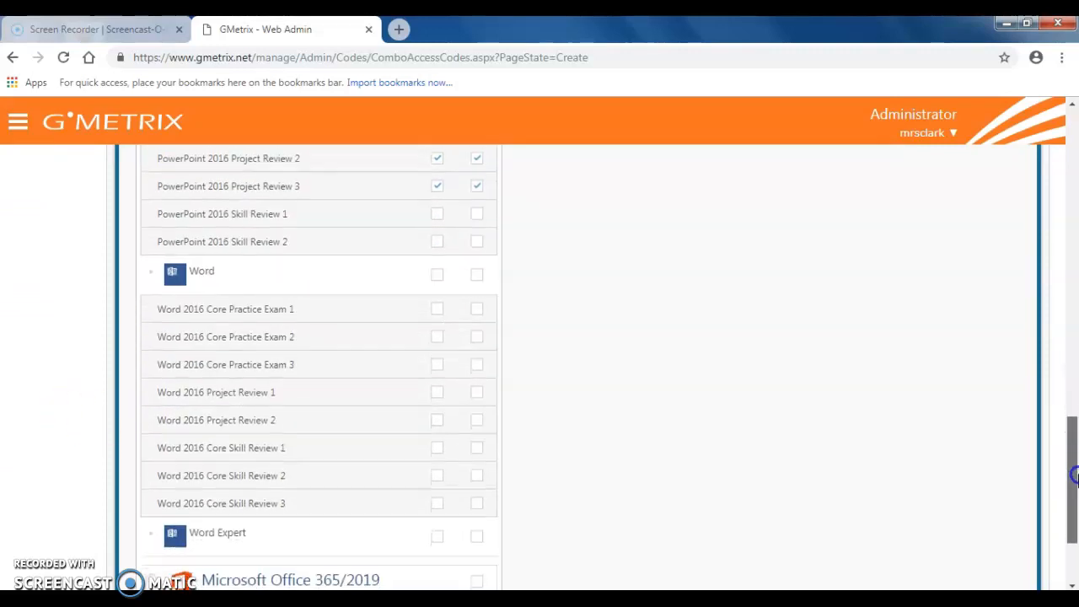
click(438, 310)
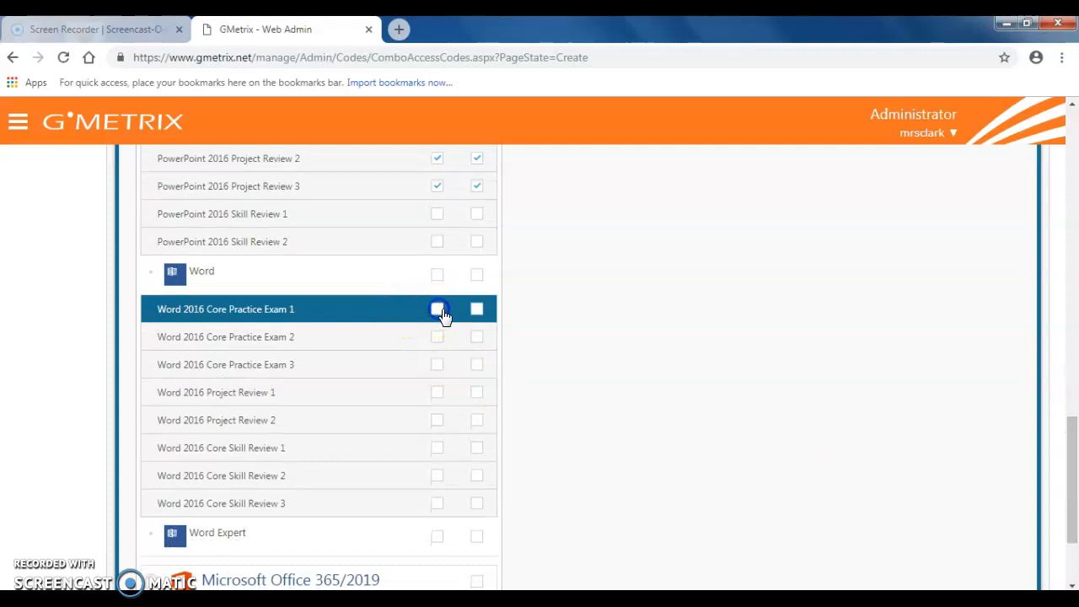
click(476, 311)
click(437, 337)
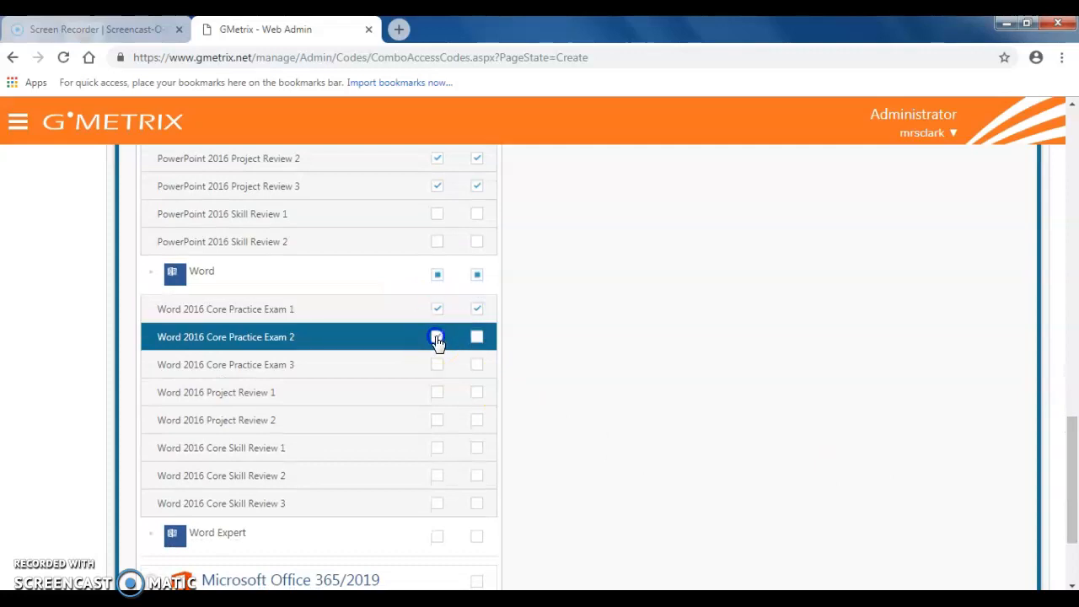
click(476, 338)
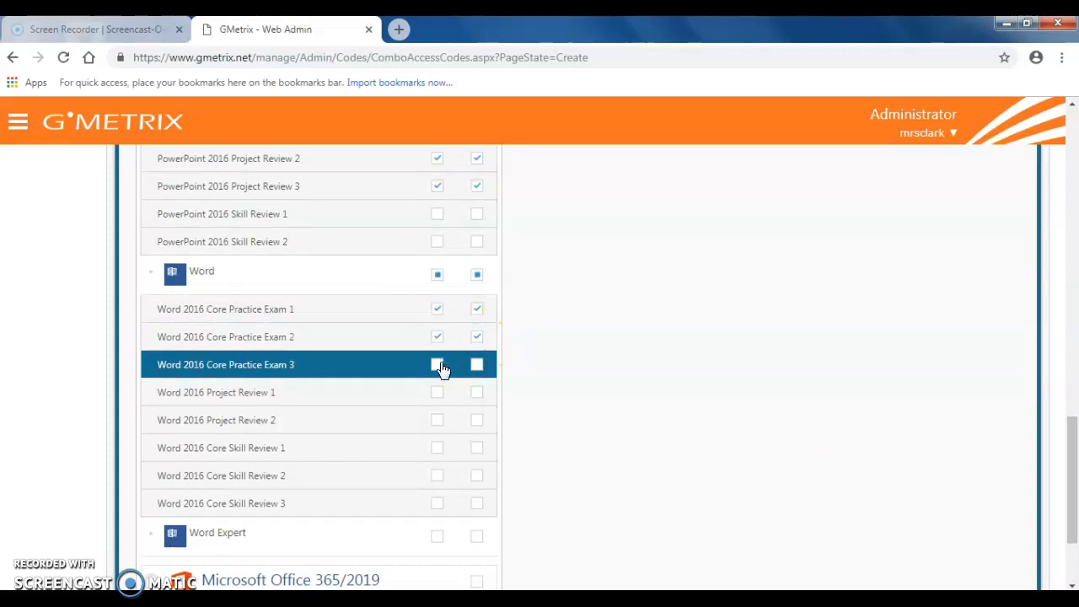
click(477, 365)
- Under Microsoft Office 2016 Word Expert, enable both training and testing for Expert Practice Exams 1, 2 and 3
click(147, 543)
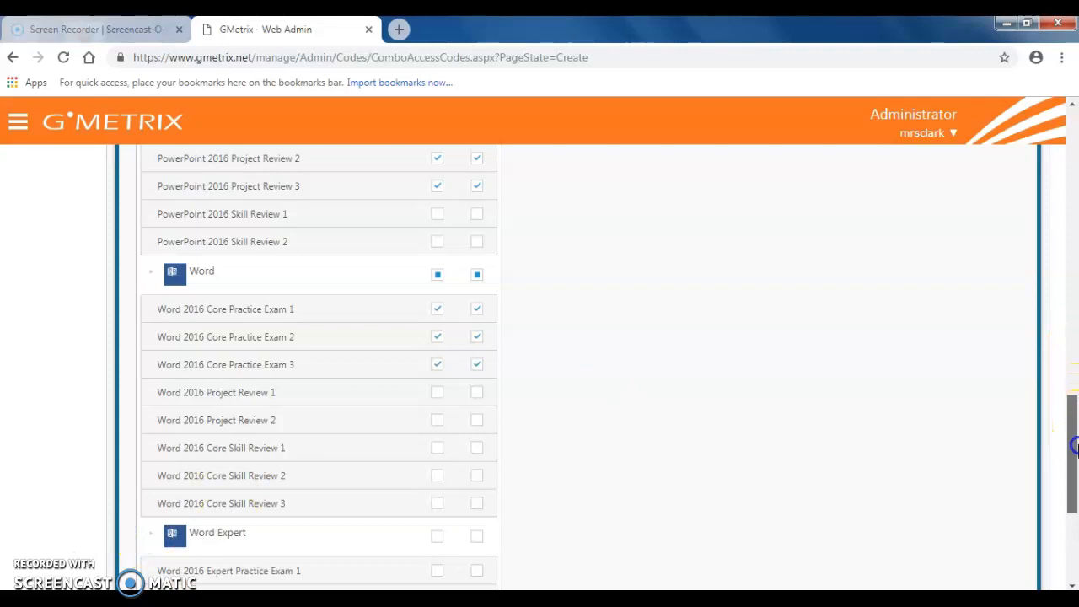
drag(1073, 446, 1072, 499)
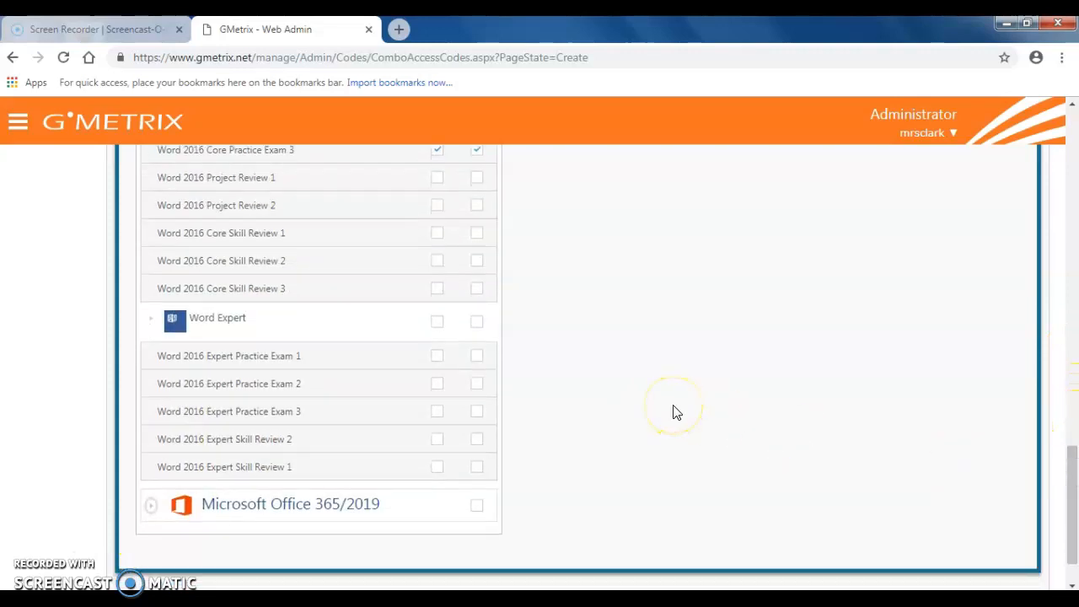
click(436, 355)
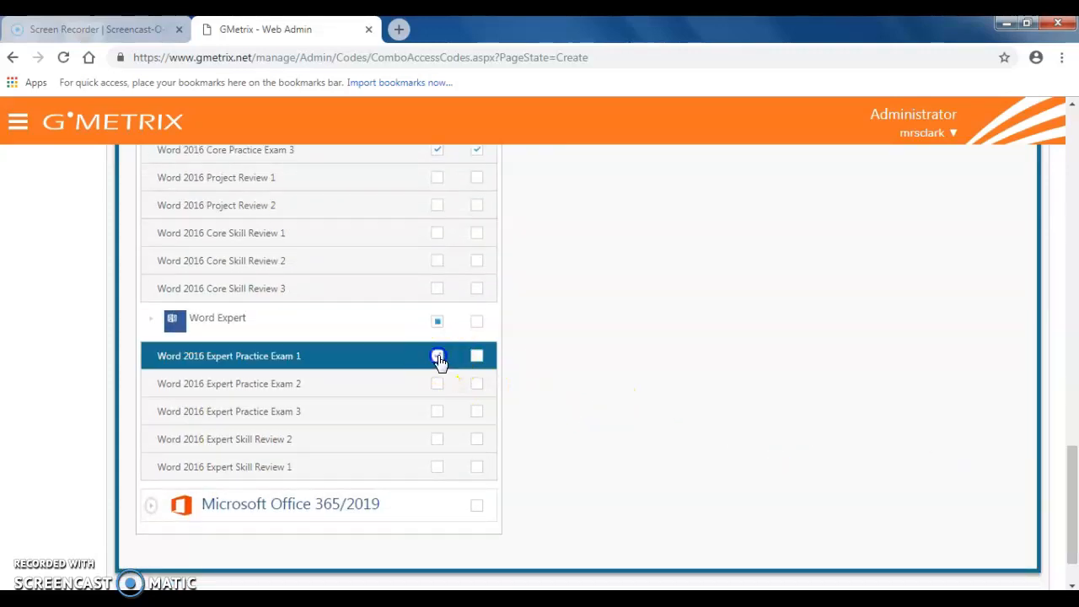
click(477, 356)
click(434, 385)
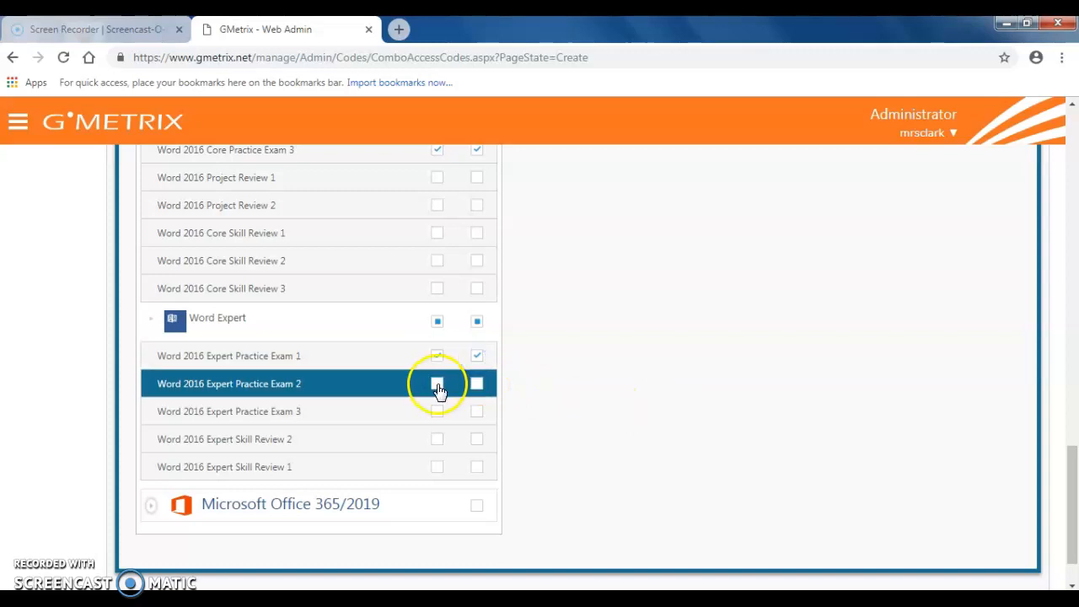
click(476, 383)
click(437, 412)
click(476, 412)
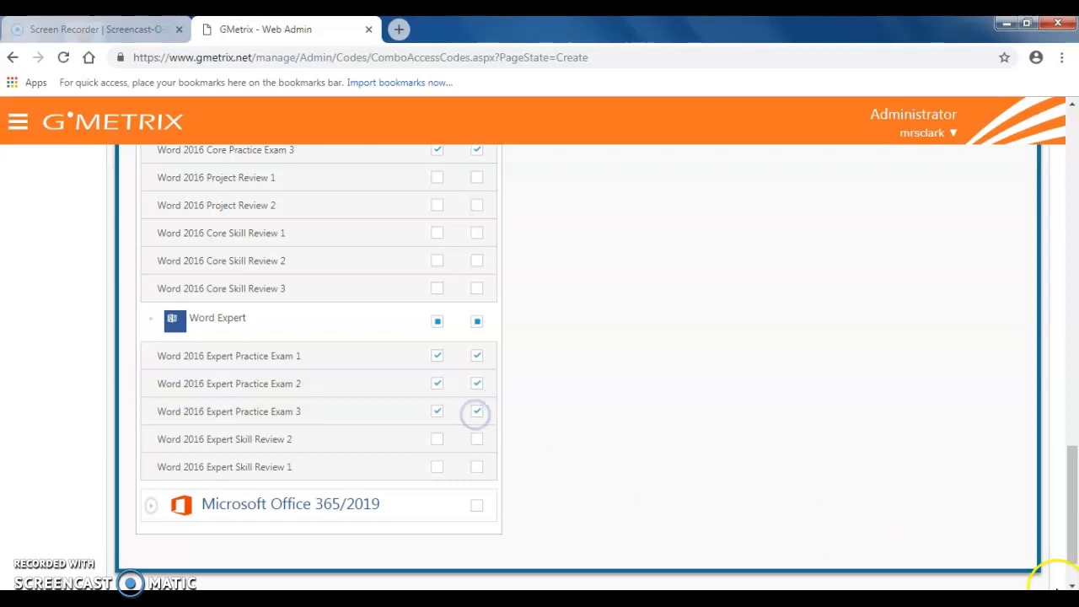
- Expand the Word tests under Microsoft Office 2016 in the custom tests list
drag(1069, 539, 1067, 453)
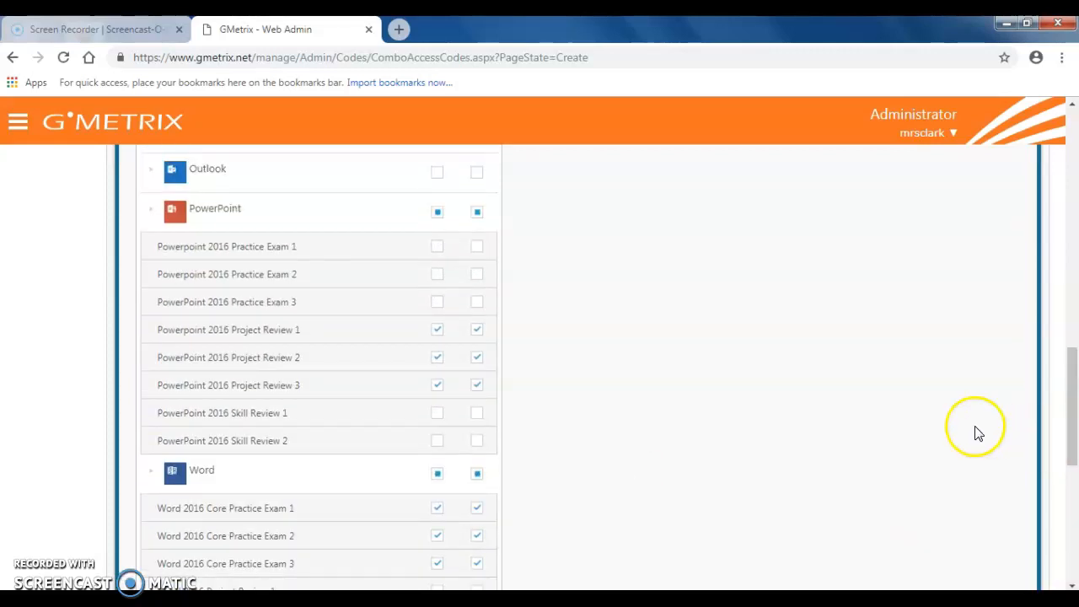
drag(1067, 385, 1074, 280)
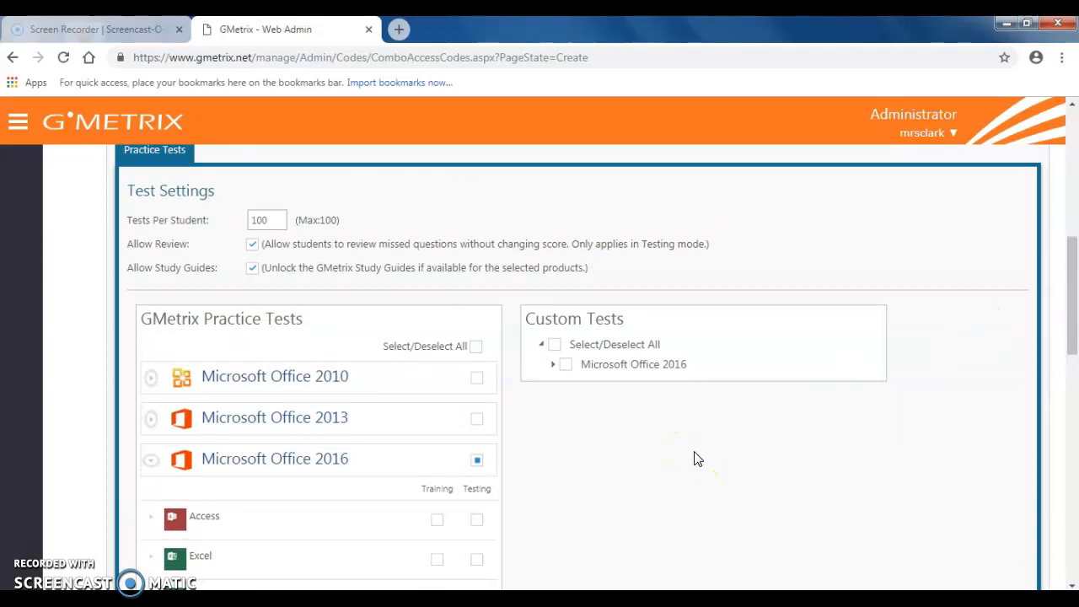
click(552, 367)
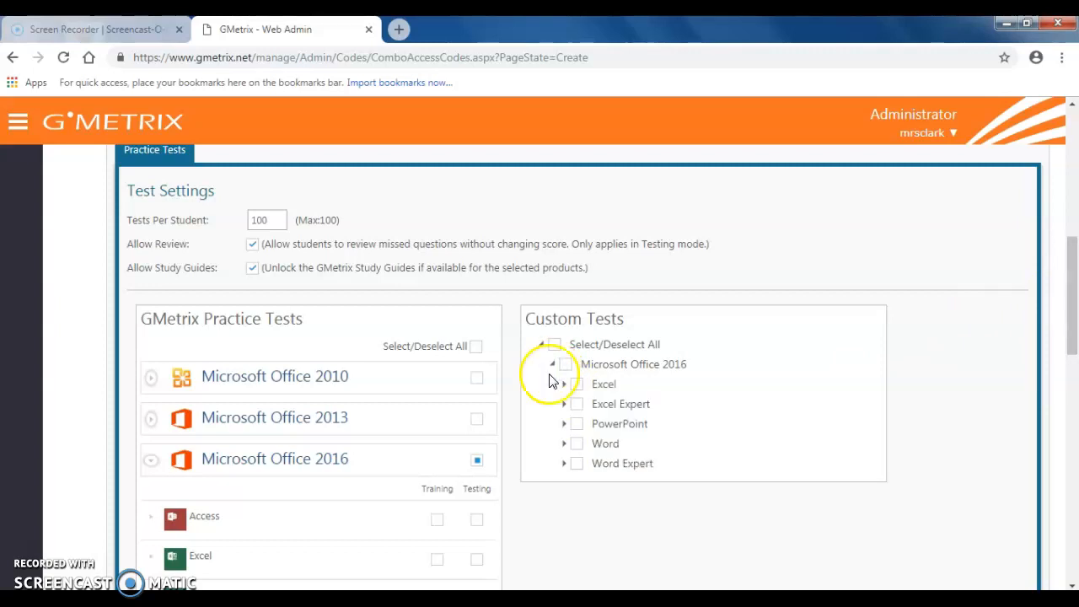
click(563, 451)
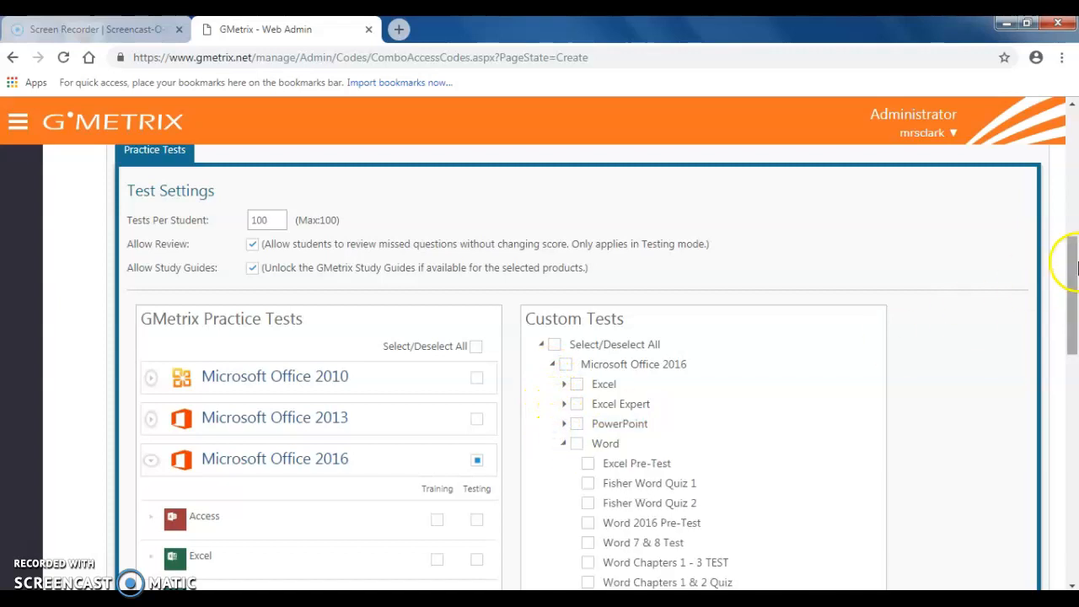
- Select every custom Word test from Word Chapters 1 - 3 TEST through Word Pretest for the access code
drag(1075, 257, 1072, 332)
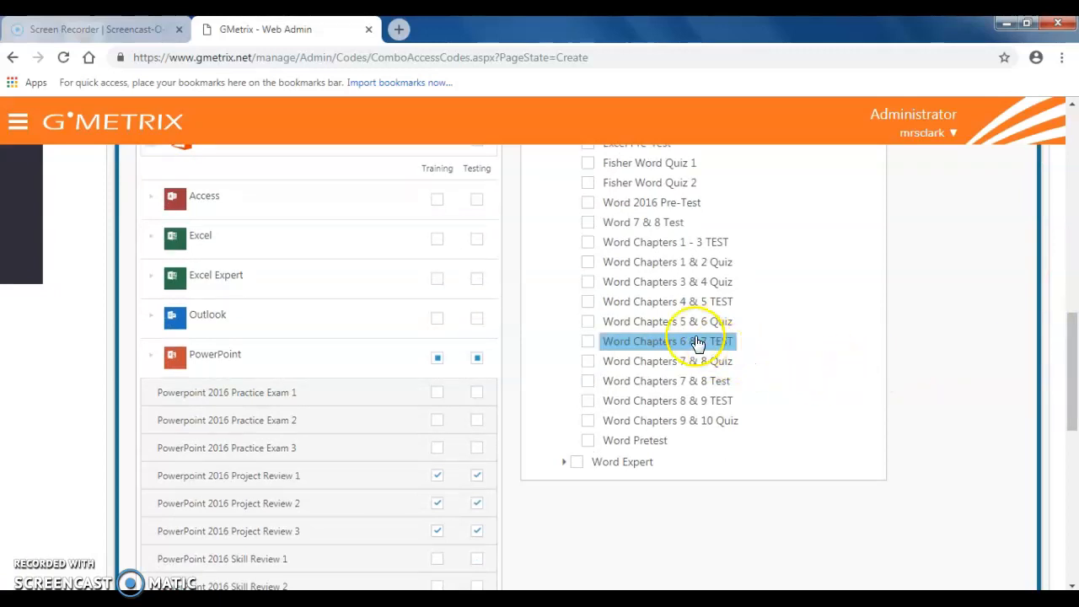
click(589, 243)
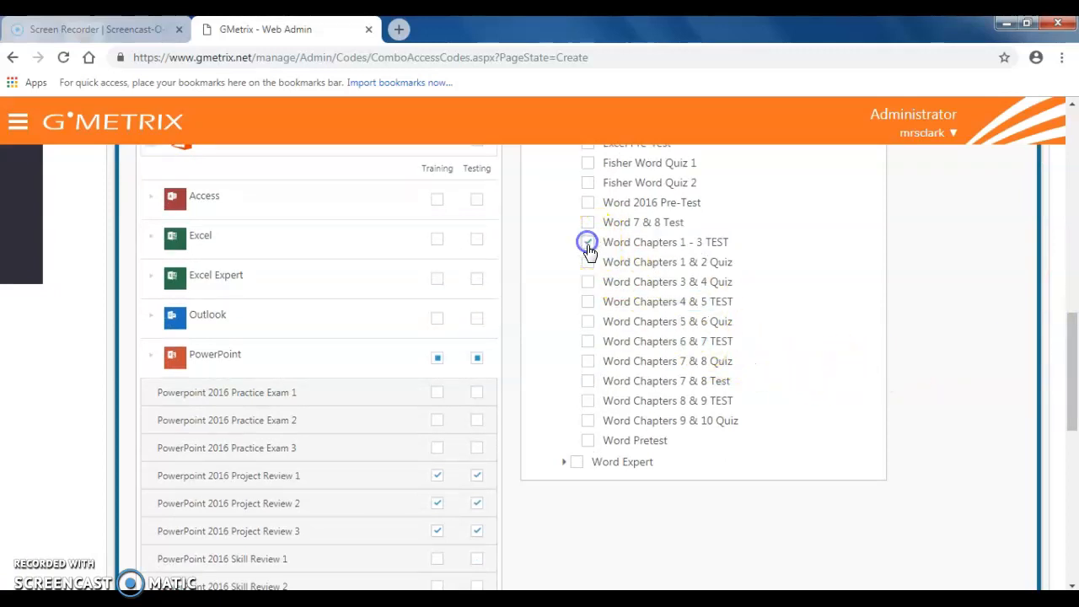
click(589, 262)
click(590, 284)
click(589, 302)
click(588, 322)
click(588, 341)
click(587, 362)
click(588, 381)
click(588, 402)
click(587, 421)
click(587, 442)
- Confirm the access code configuration, review its summary, and create the code
drag(1072, 387, 1072, 534)
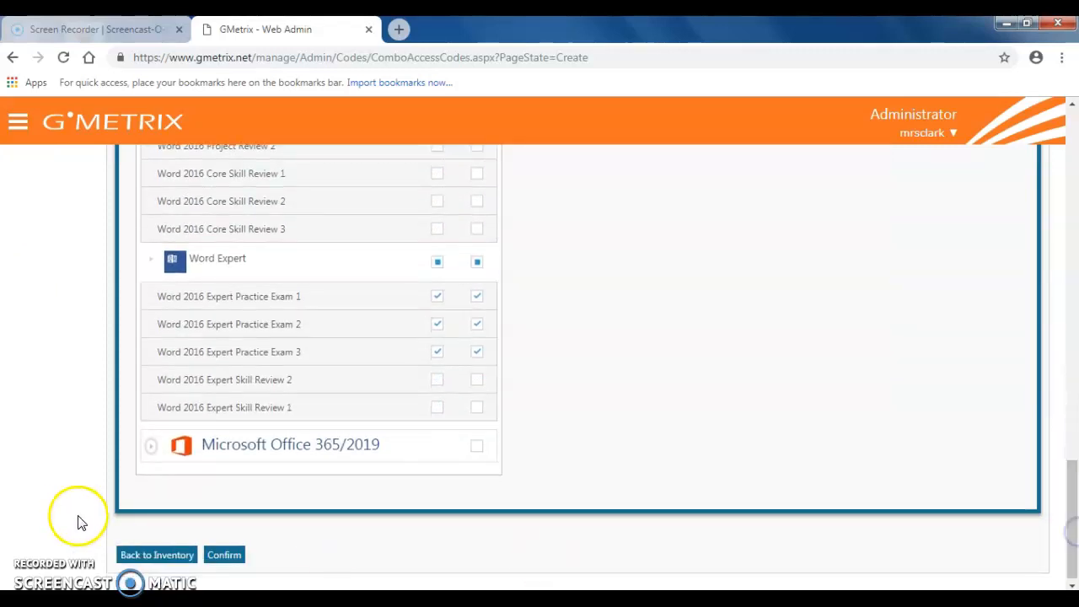
click(224, 556)
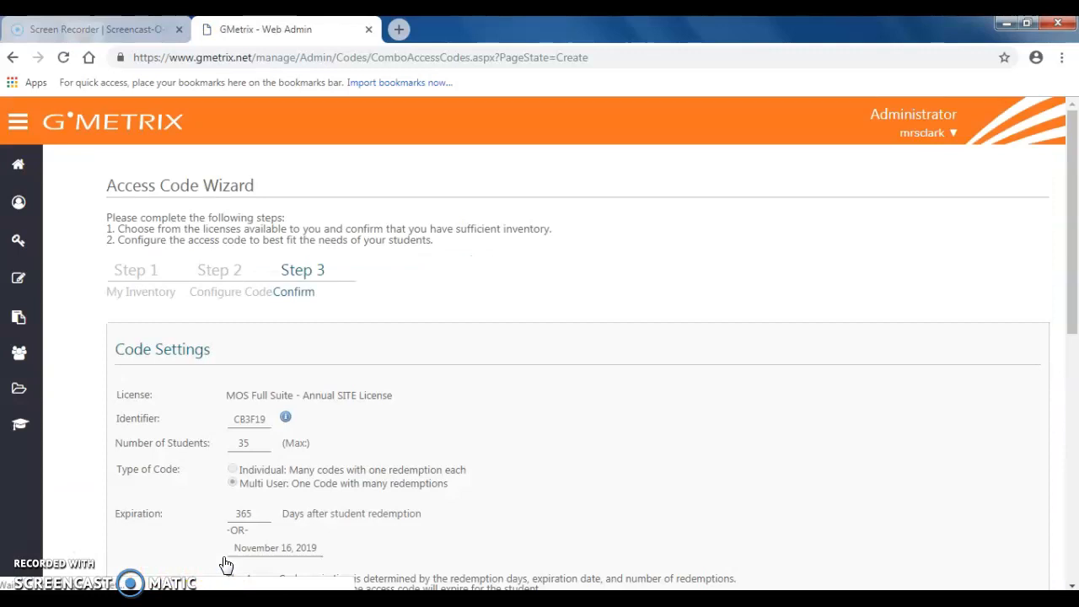
drag(1074, 158, 1072, 378)
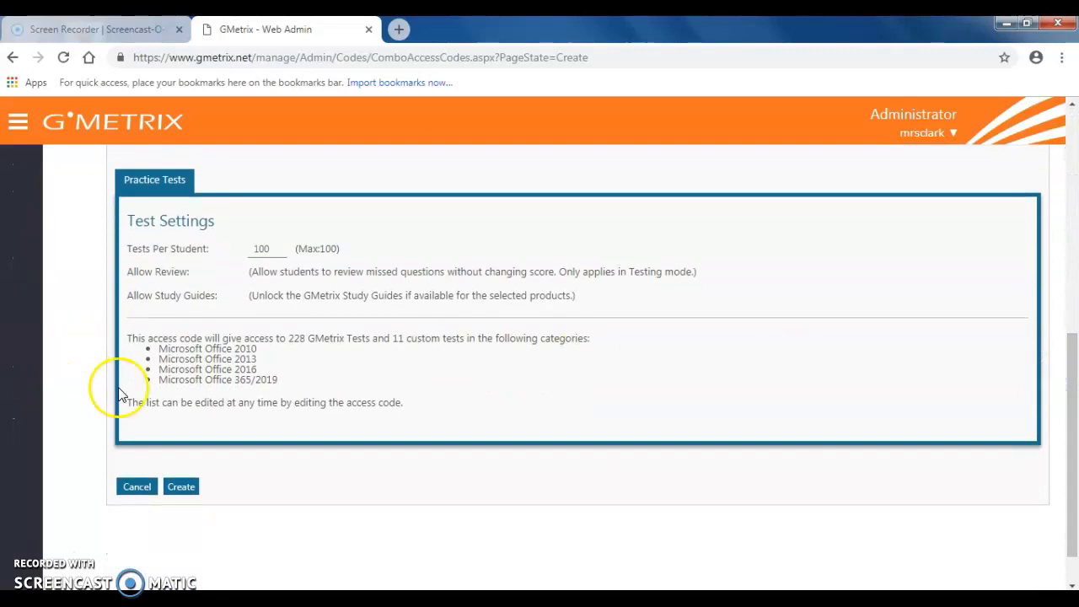
click(179, 486)
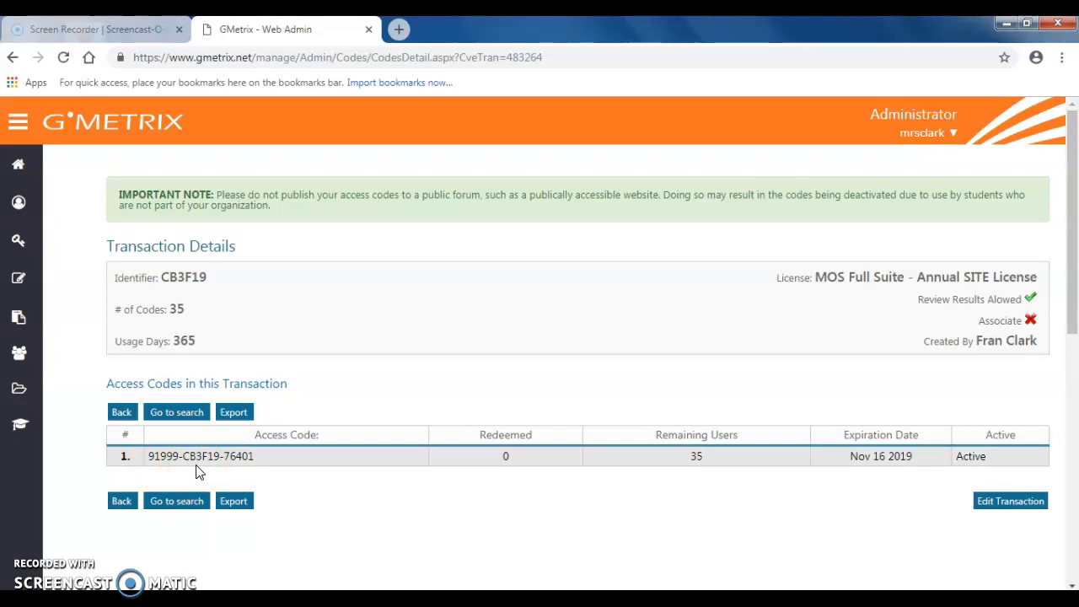
- Highlight the new access code and its identifier portion in the transaction details
click(252, 456)
drag(249, 456, 145, 460)
click(198, 459)
double_click(198, 459)
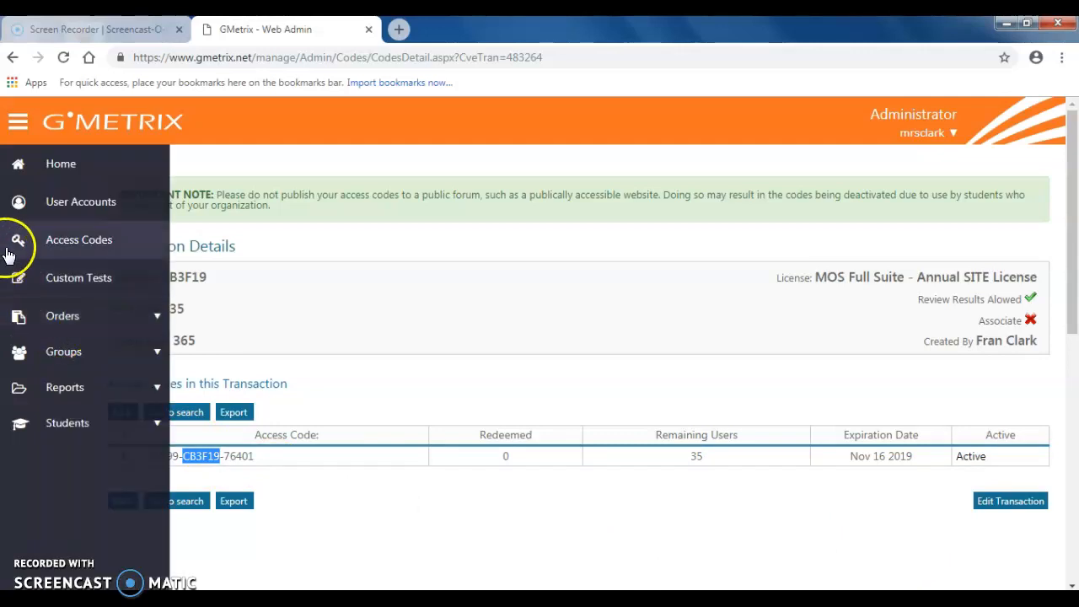
- Go to the custom tests area and start creating a new test
click(65, 286)
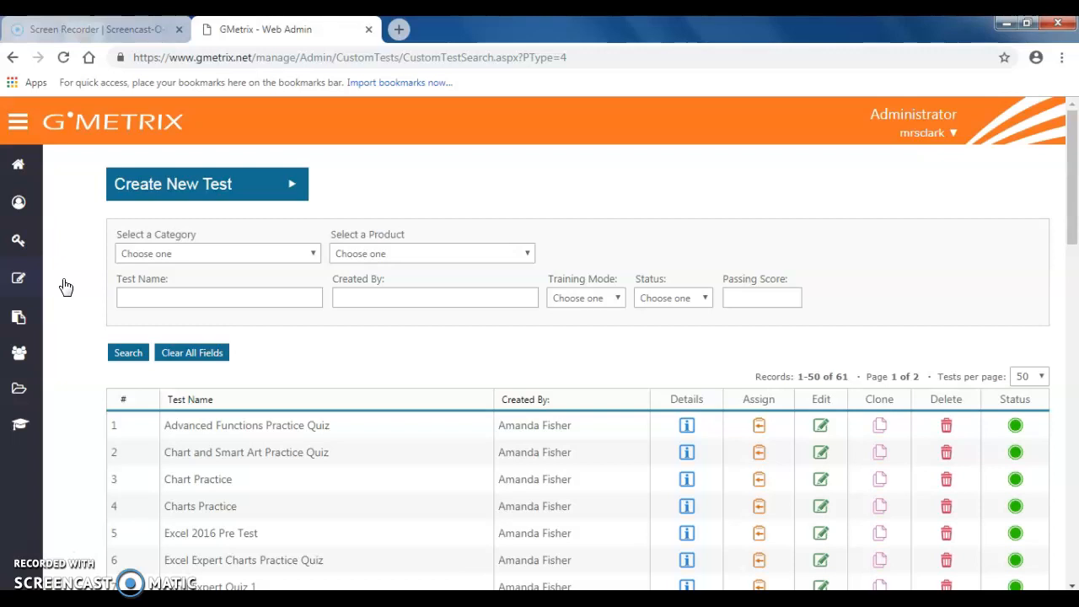
click(197, 295)
click(294, 187)
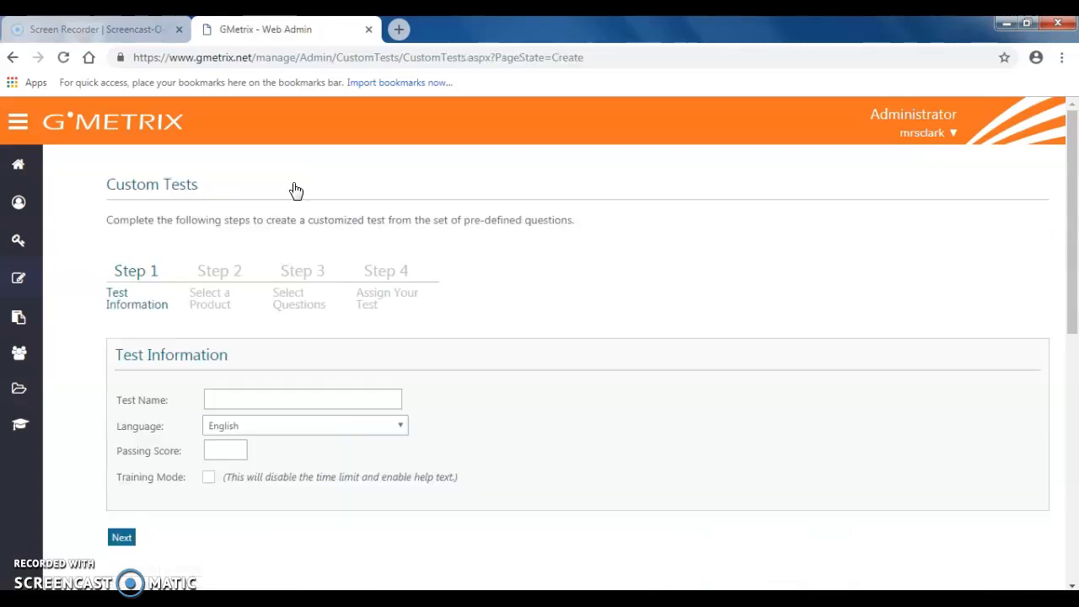
- Name the custom test Microsoft Word Chapters 1 - 3
click(262, 400)
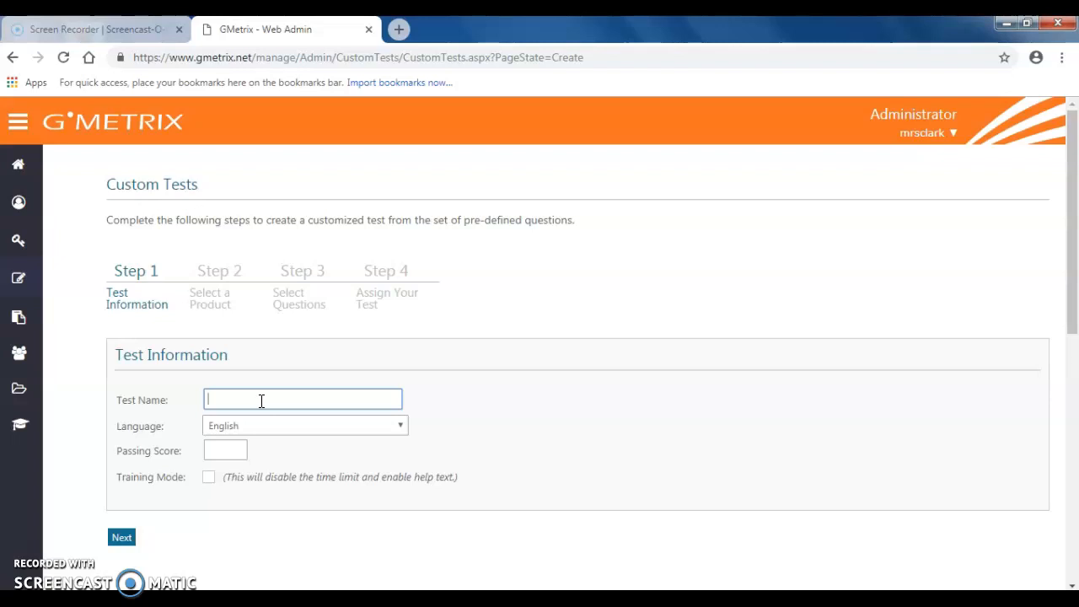
text(Microsoft Word Chapters 1 - 3)
- Set the custom test's passing score to 70, turn on training mode, and continue to product selection
click(223, 456)
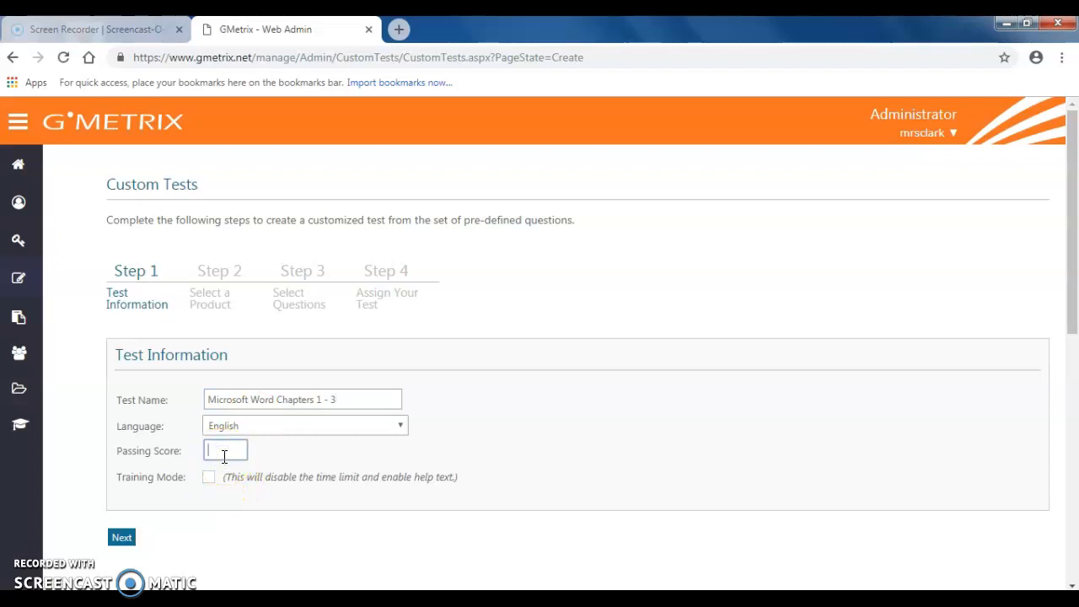
text(70)
click(235, 535)
click(209, 481)
click(122, 544)
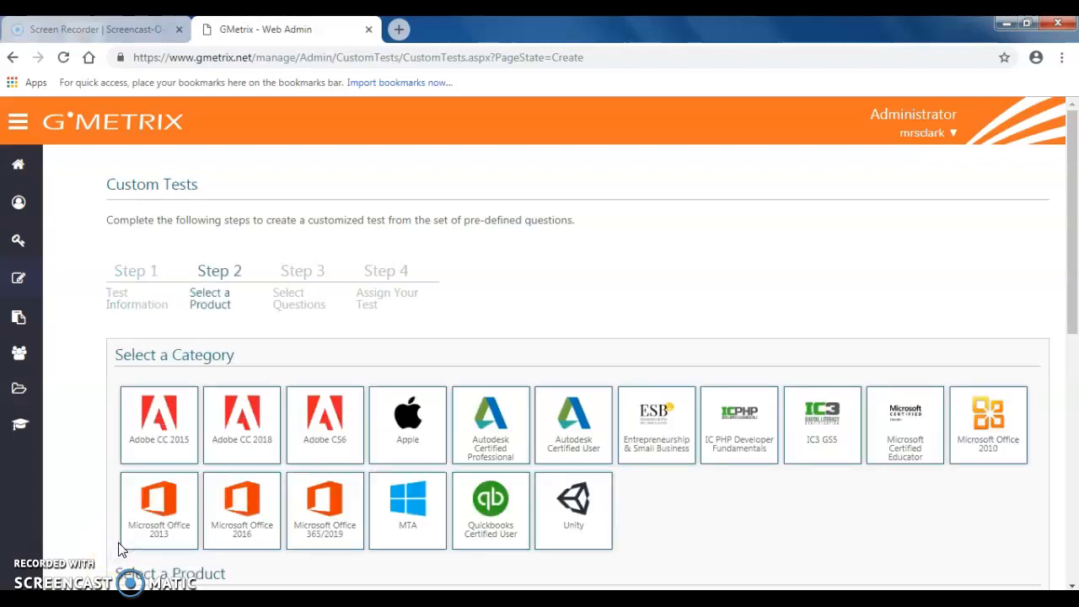
- Choose the Microsoft Office 2016 category and the Word 2016 product, and continue to question selection
drag(1073, 161, 1073, 193)
click(245, 443)
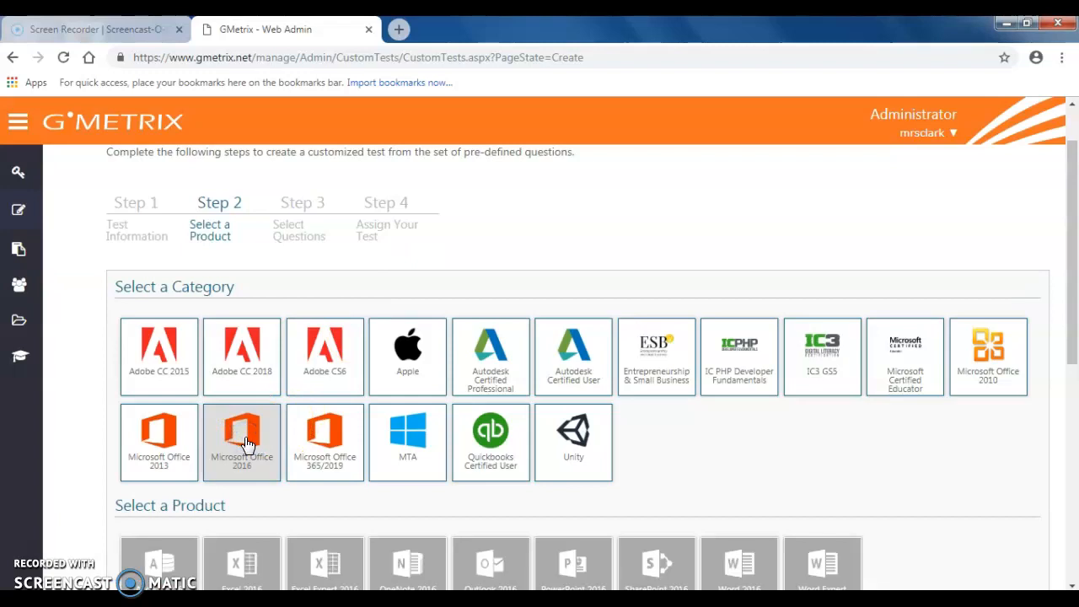
drag(1073, 282, 1074, 347)
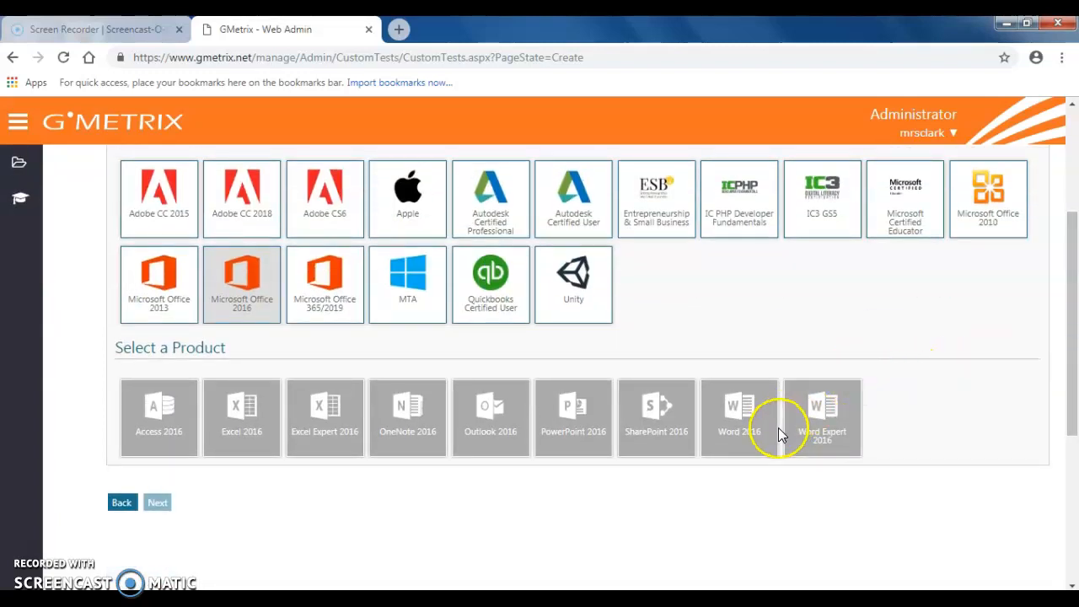
click(757, 432)
click(154, 510)
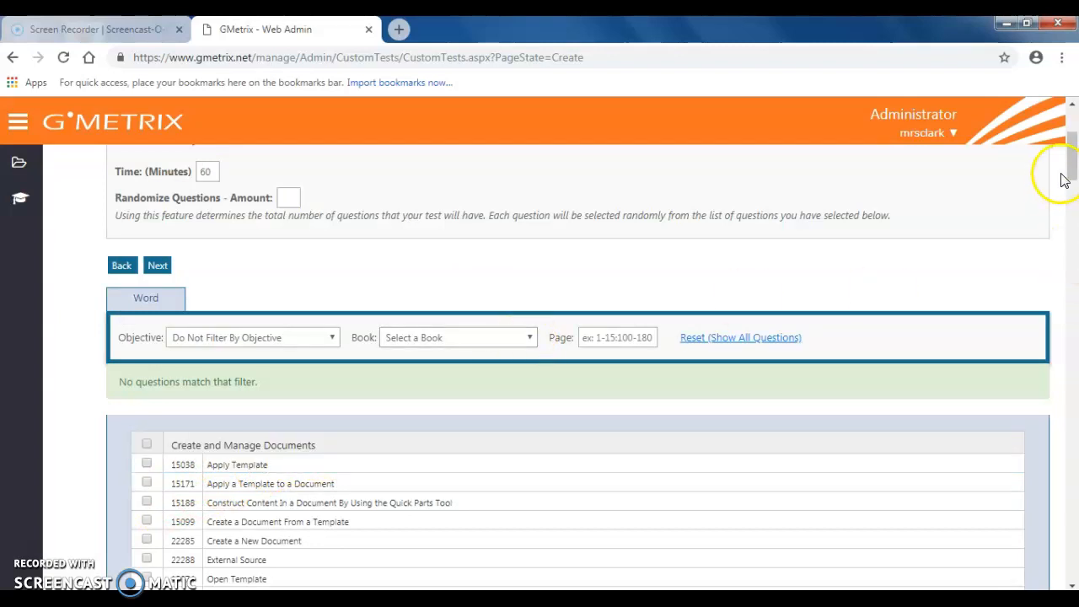
- Review the test's time and randomize settings, the book filter choices, and the Create and Manage Documents question list
drag(1069, 166, 1069, 158)
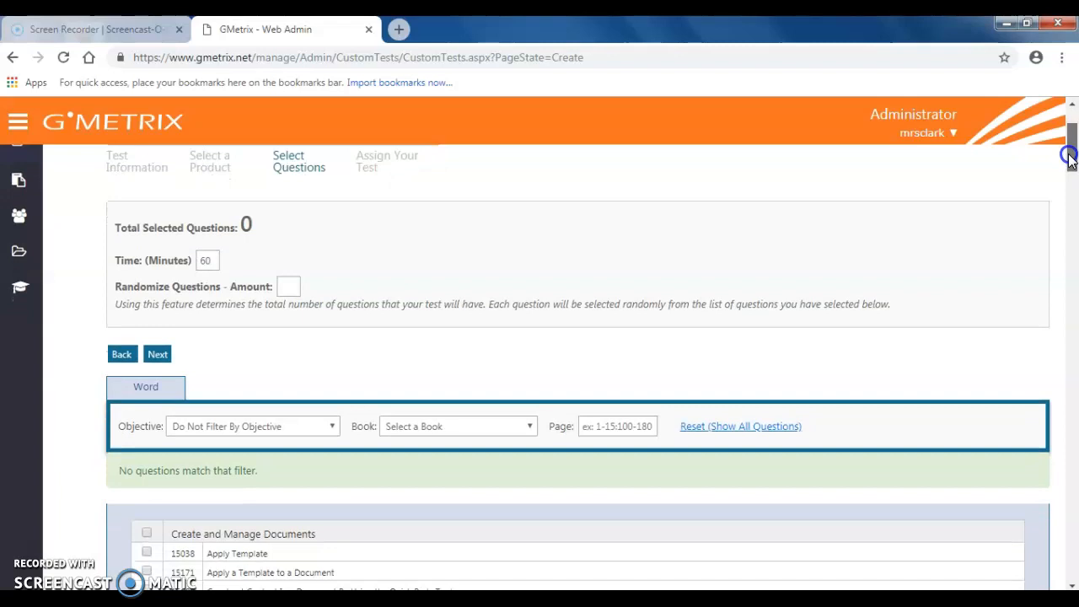
drag(1069, 158, 1069, 165)
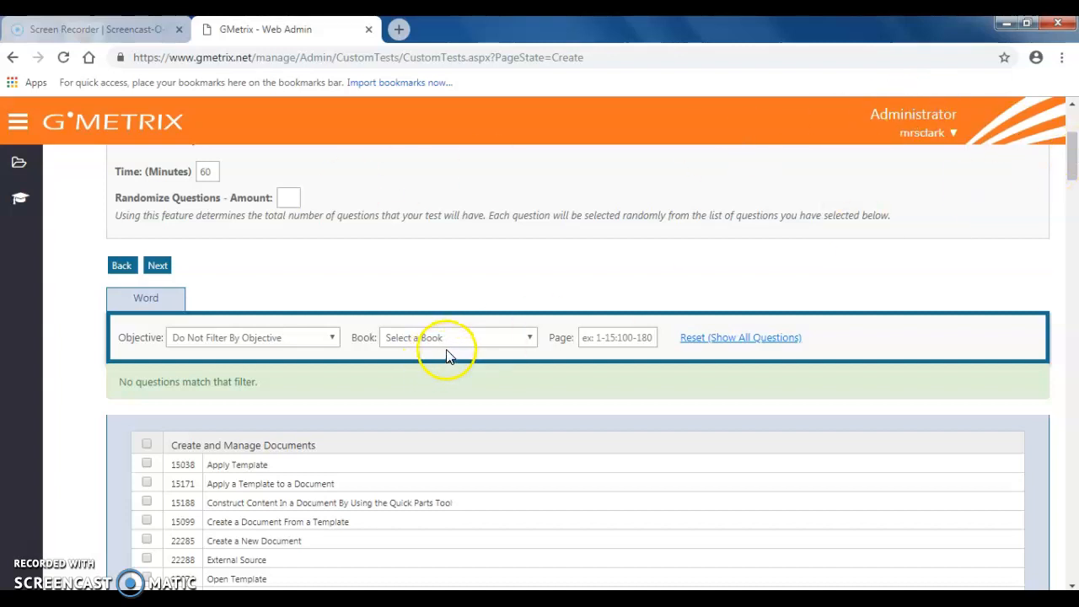
click(473, 341)
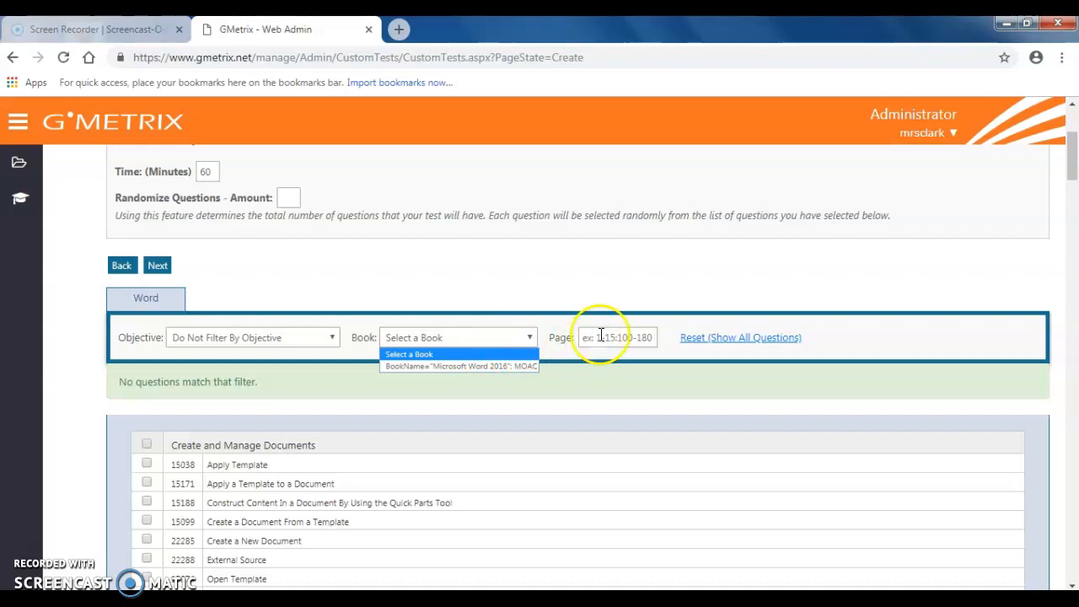
click(1072, 156)
drag(1072, 156, 1070, 180)
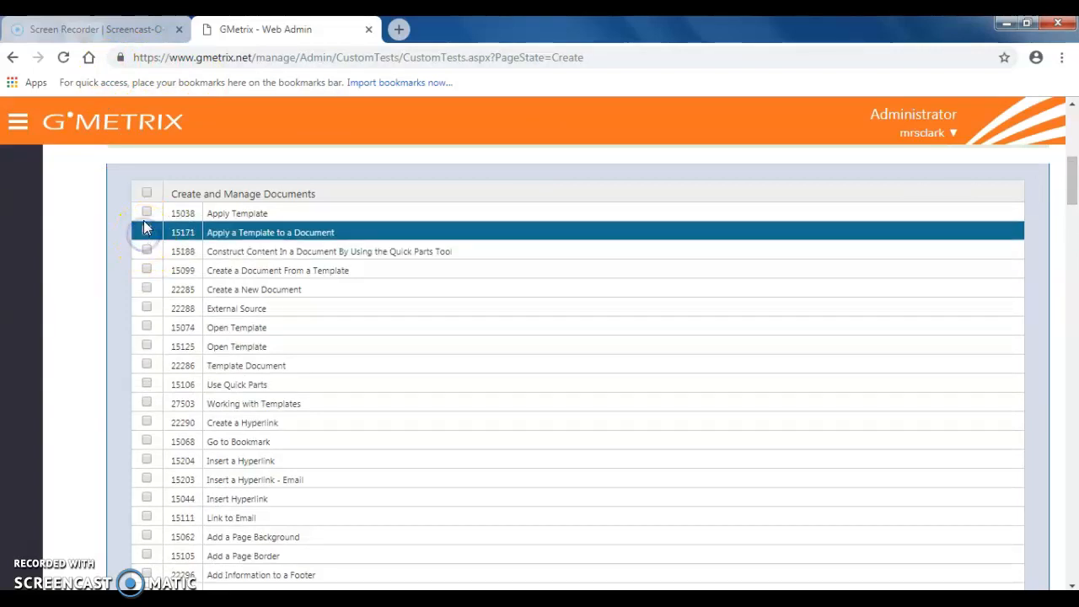
- Select the Apply a Template to a Document and Template Document questions for the custom test and submit it
click(146, 363)
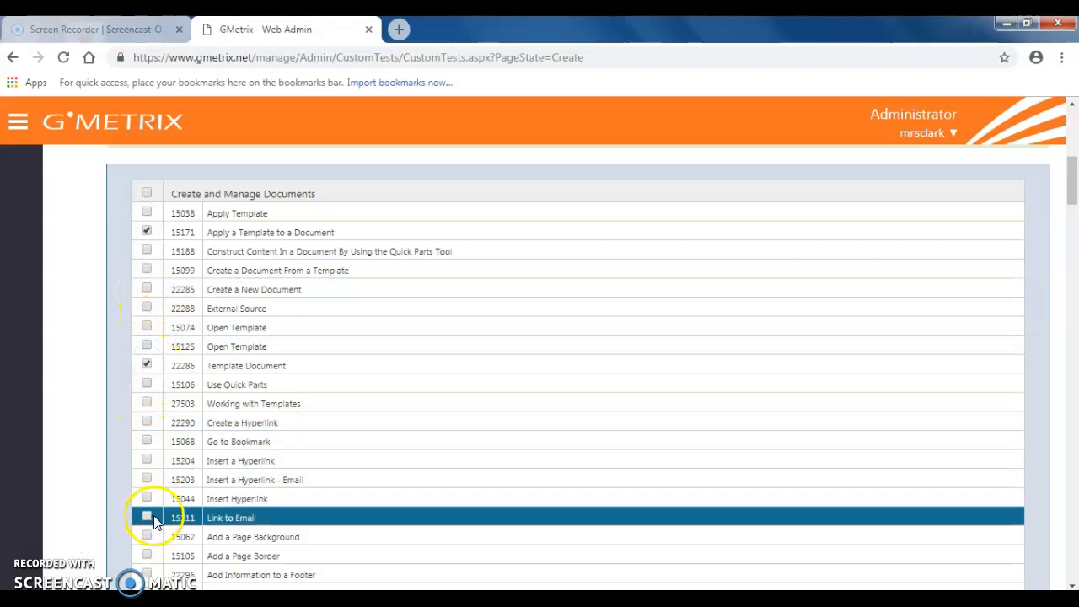
click(1073, 226)
drag(1073, 227, 1072, 234)
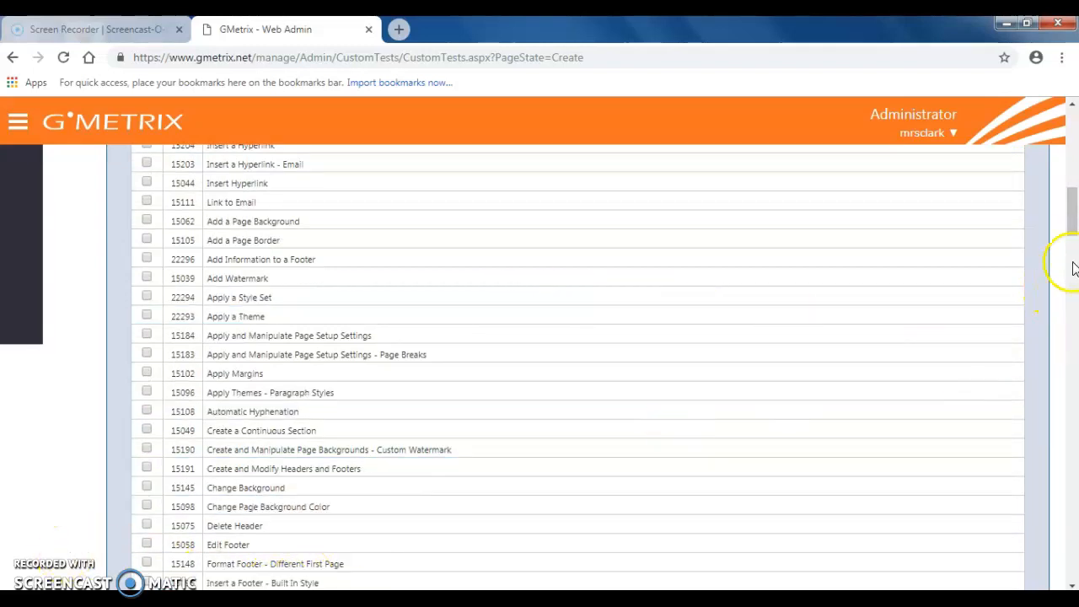
drag(1072, 217, 1052, 176)
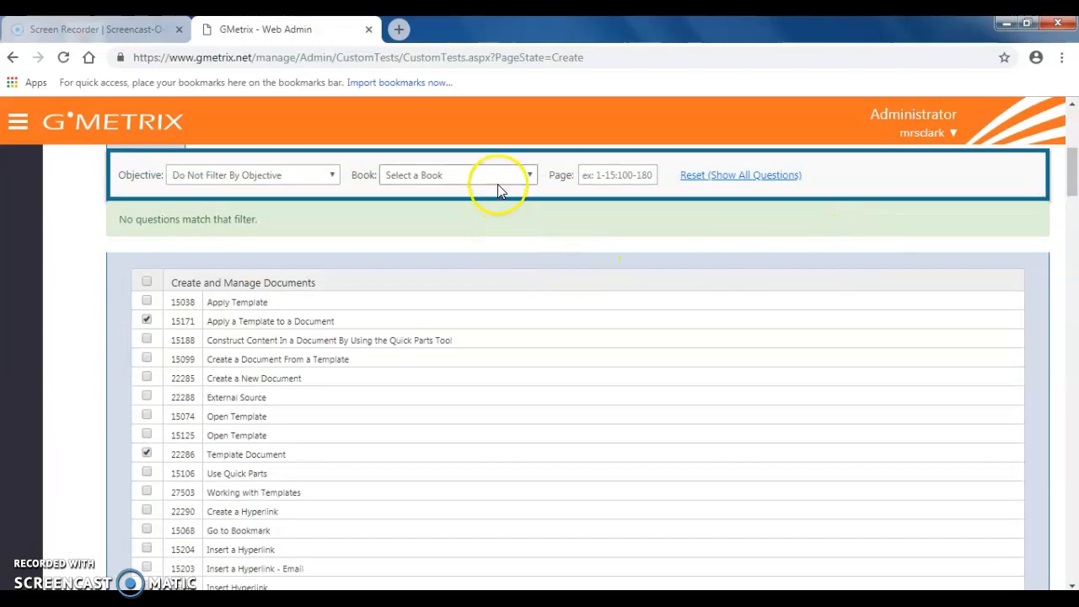
drag(1072, 177, 1068, 150)
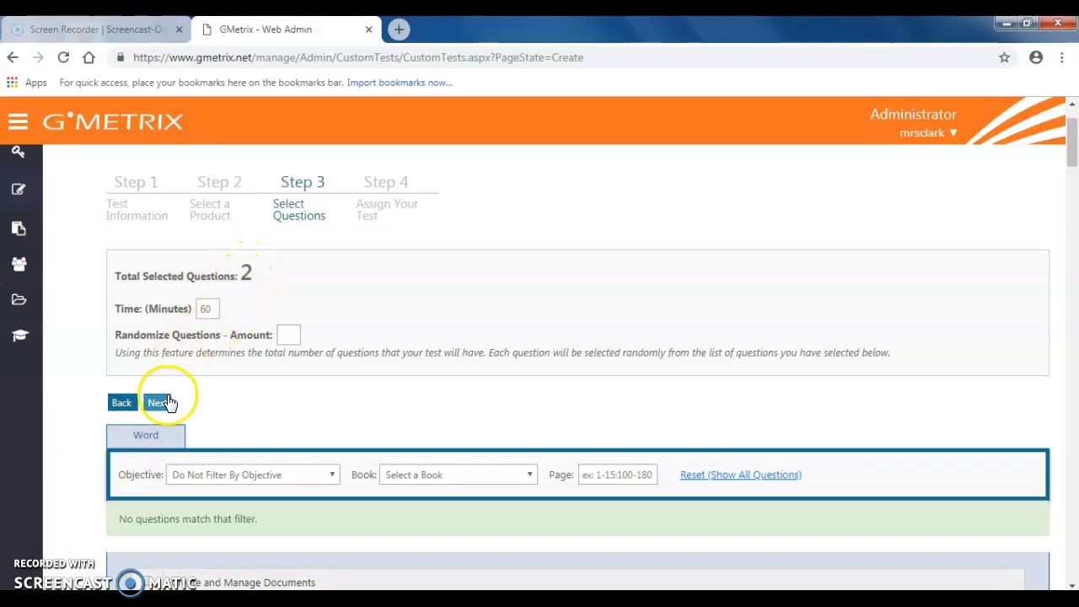
click(162, 402)
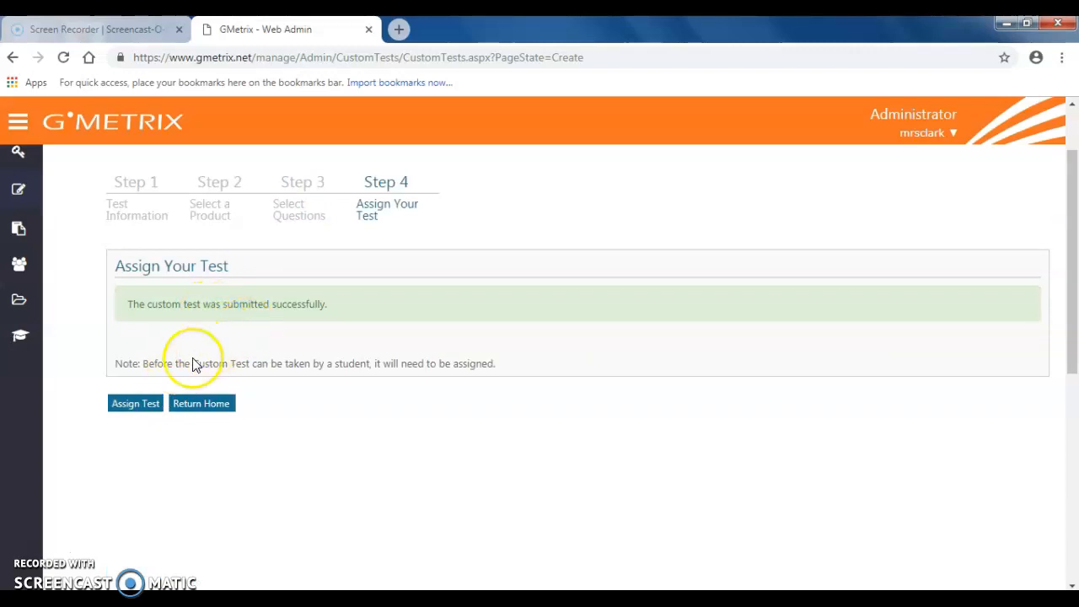
click(132, 410)
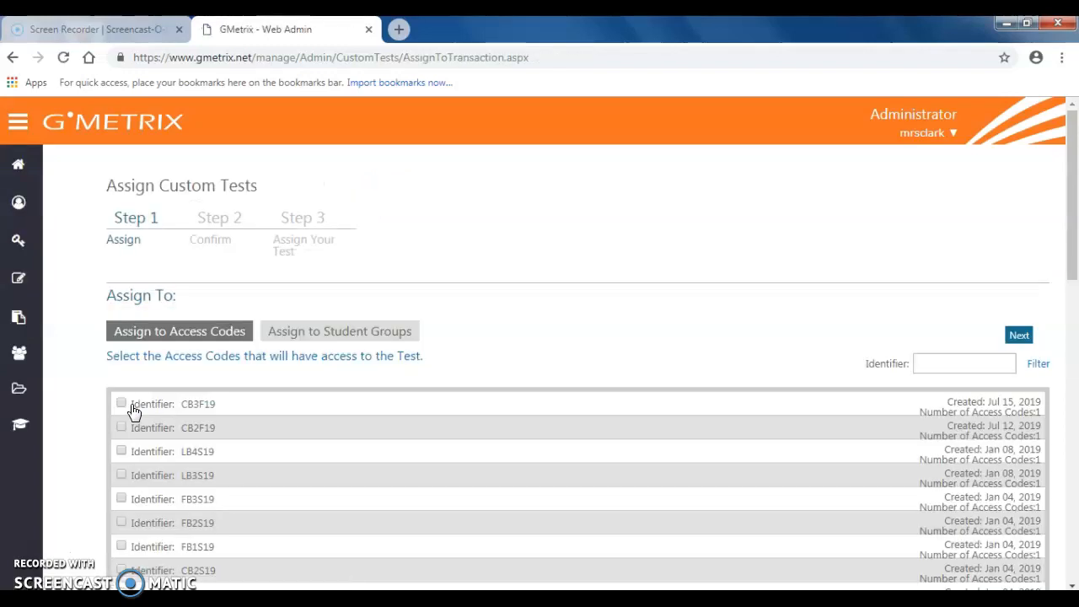
click(193, 407)
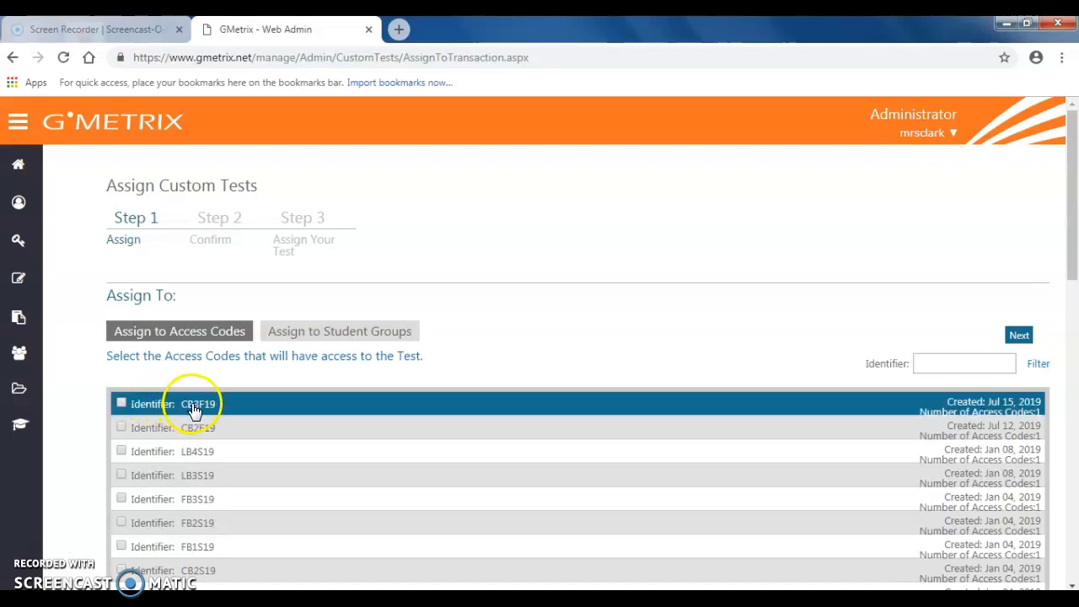
click(120, 403)
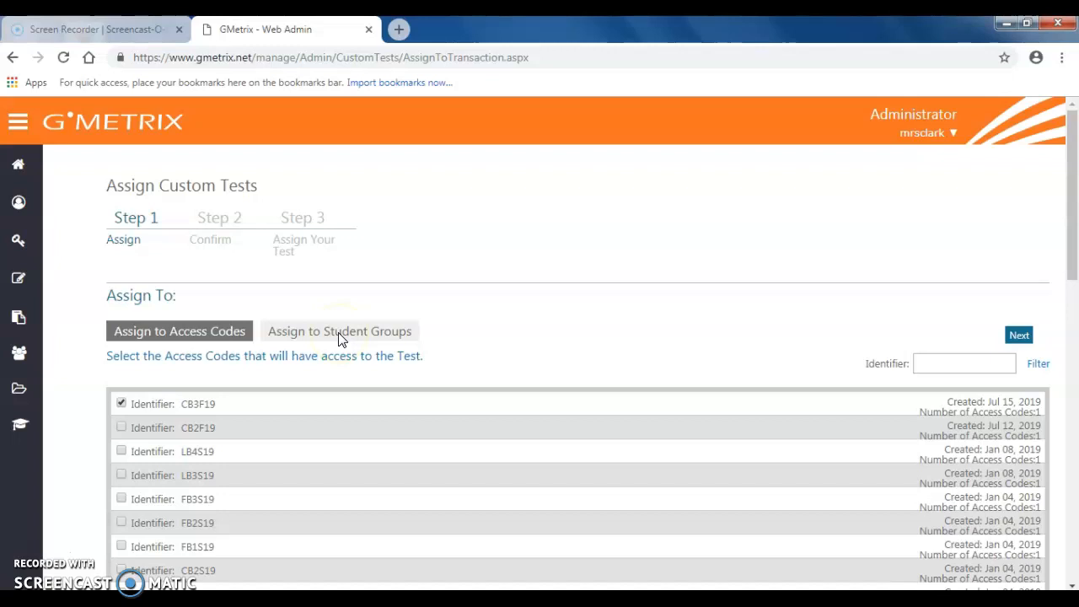
click(1020, 339)
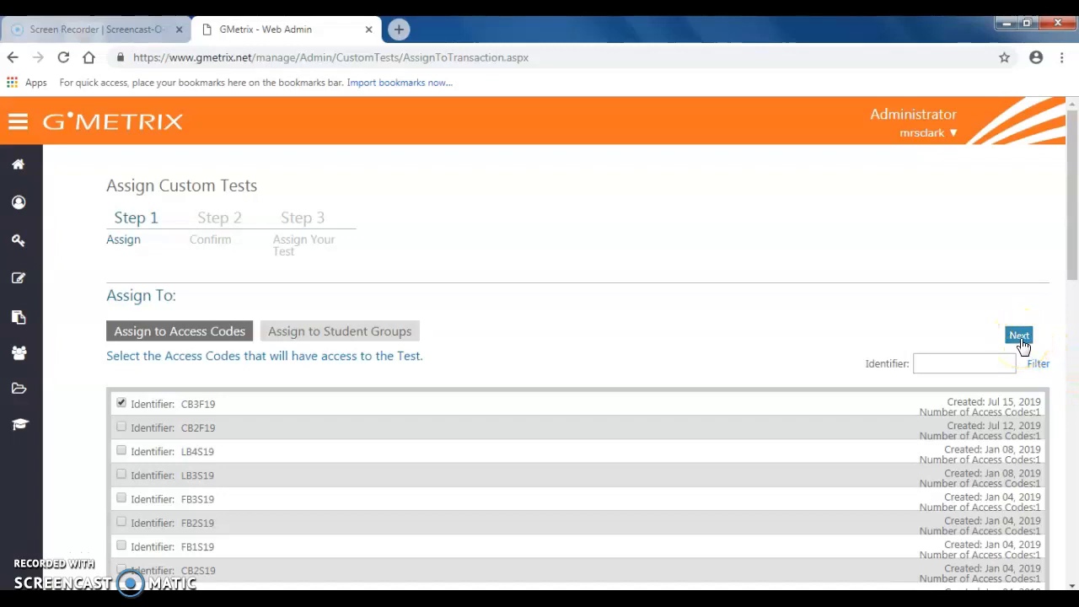
click(1020, 337)
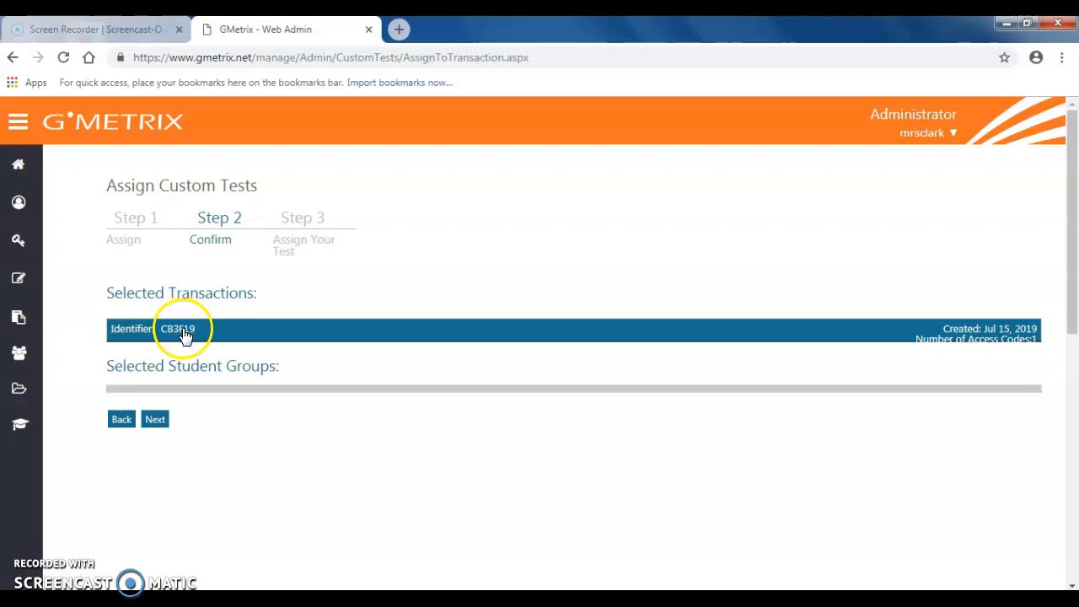
click(161, 425)
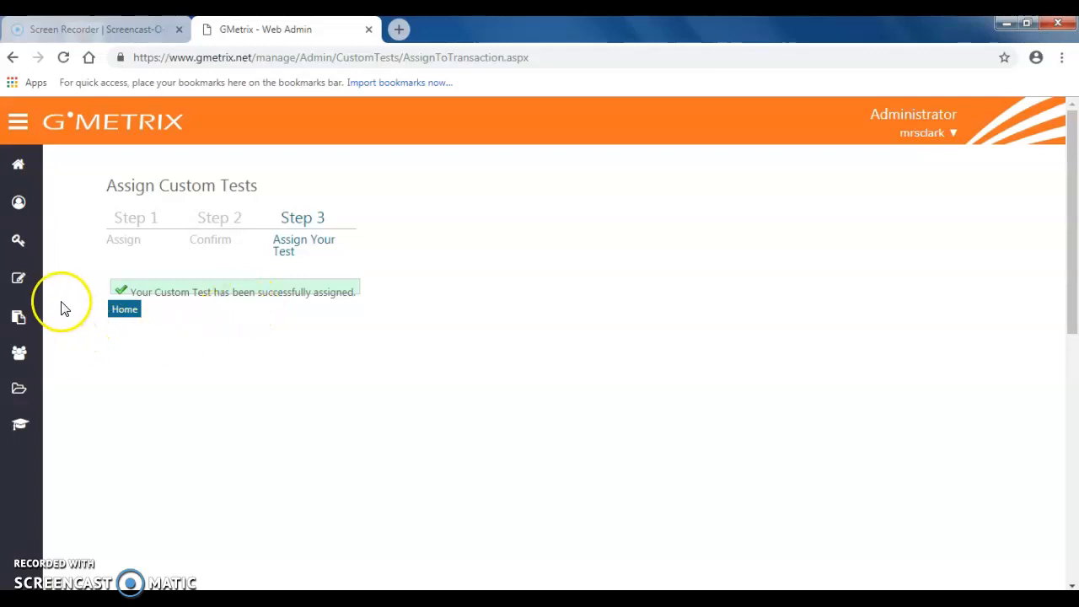
- Look over the Groups options, then open the report creation page and review the available test report types
mouse_move(8, 299)
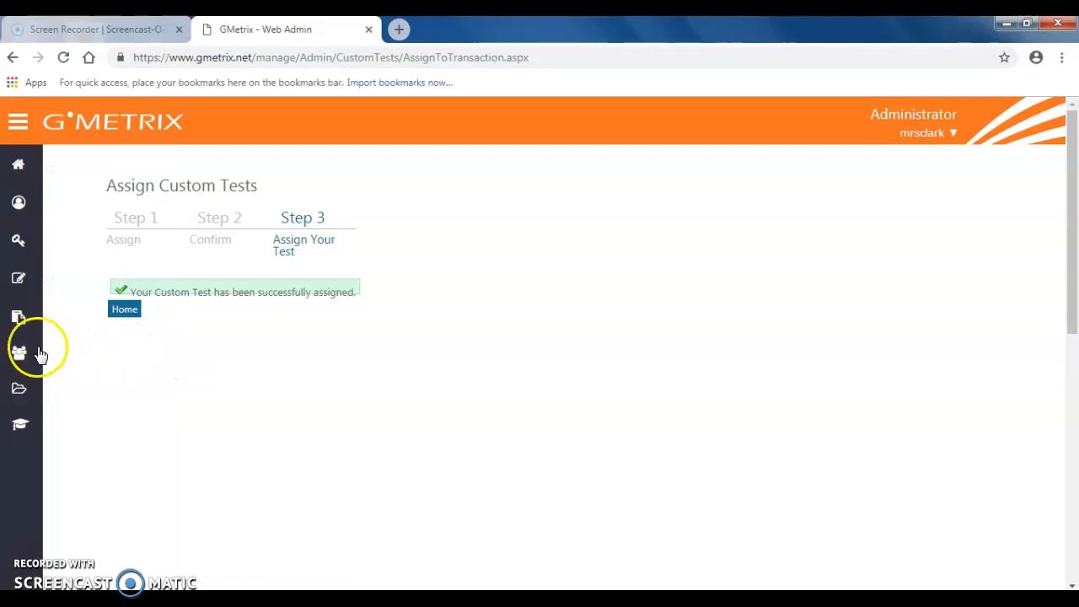
mouse_move(19, 317)
click(155, 352)
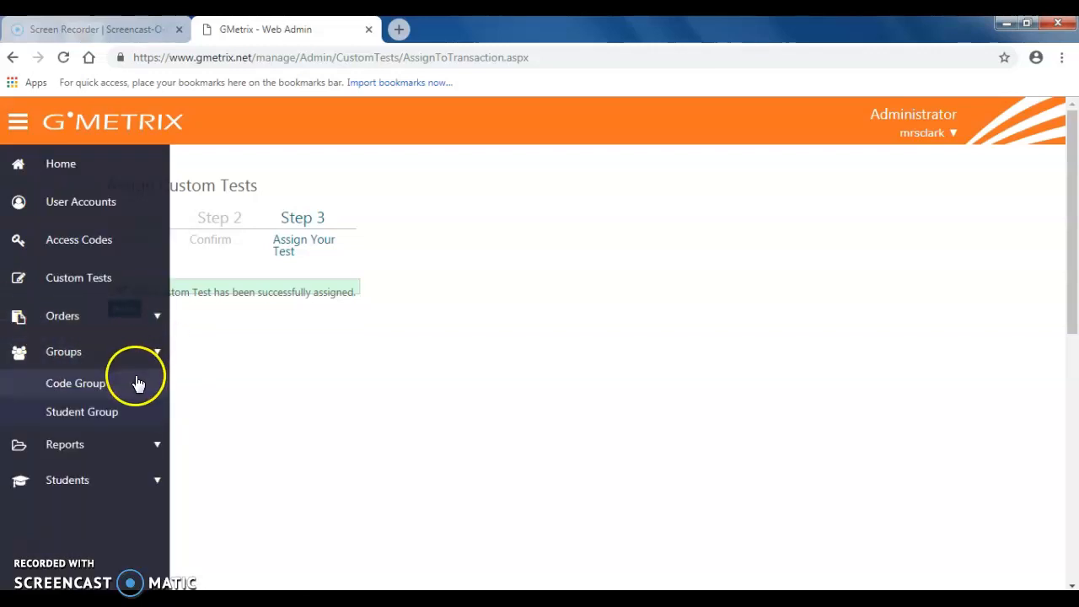
click(113, 385)
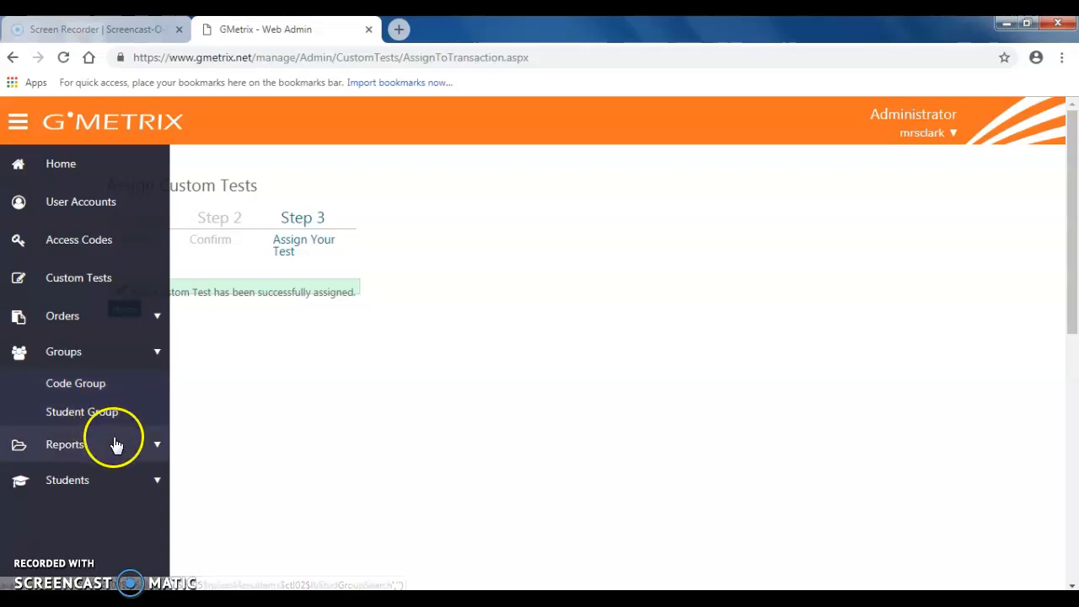
click(153, 447)
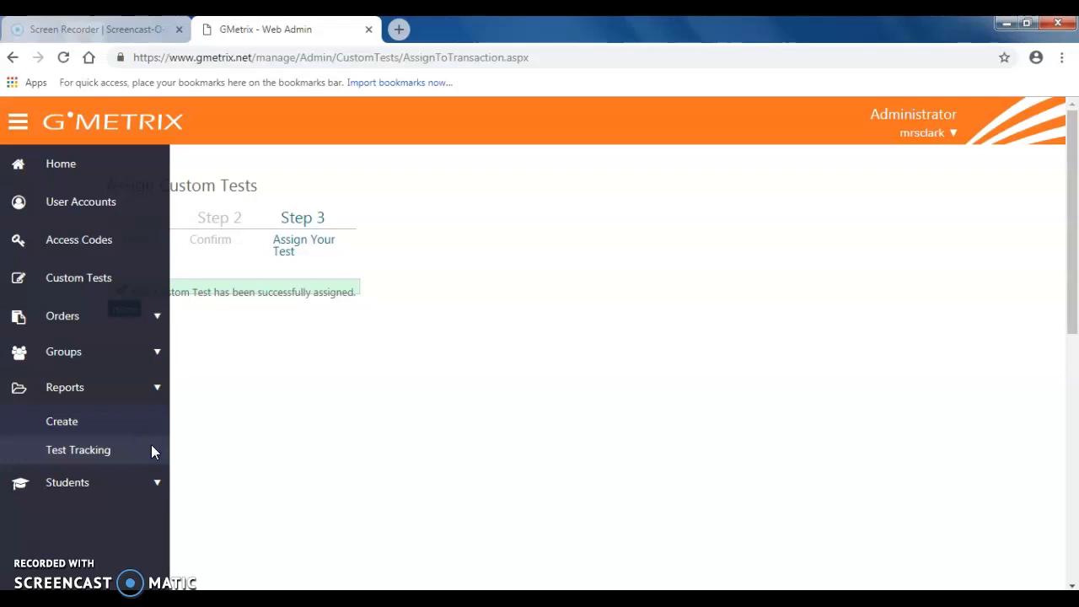
click(68, 426)
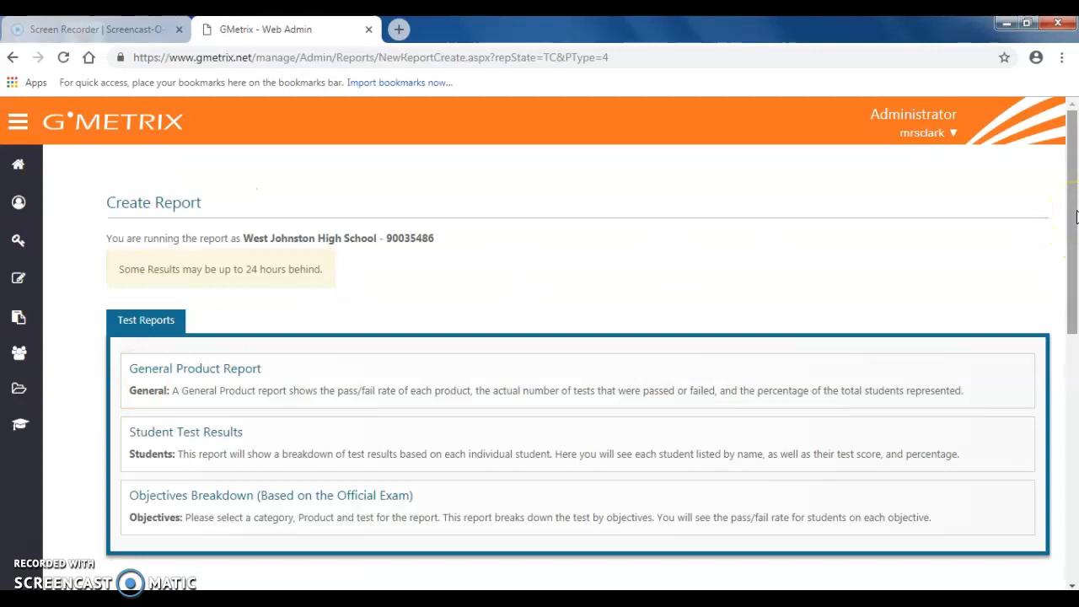
scroll(1075, 217, down, 1)
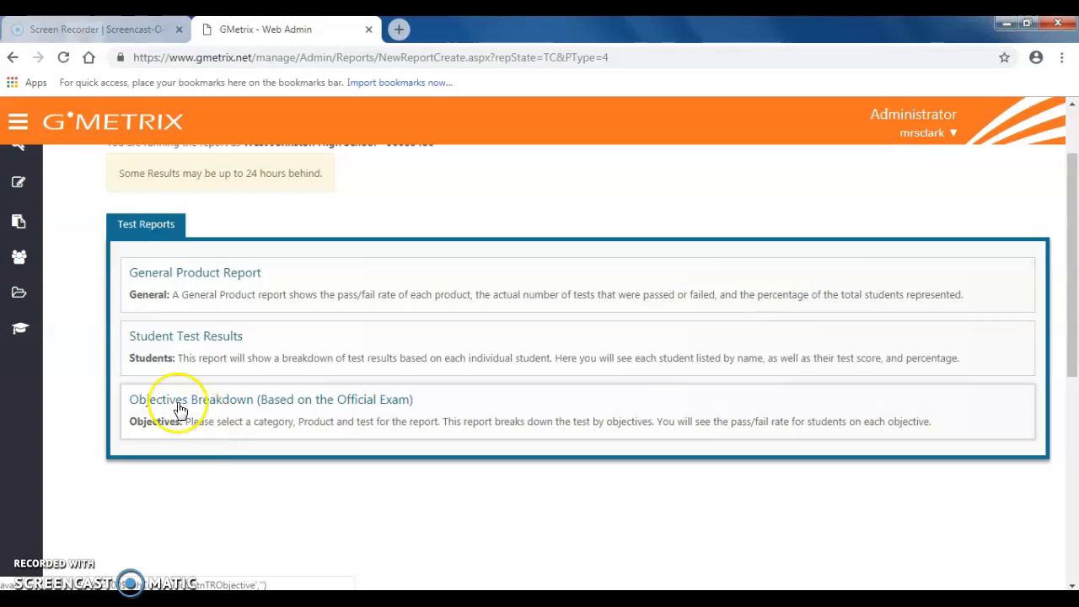
- Open Test Tracking and examine the start date calendar, the advanced filters and the list of test results
click(57, 295)
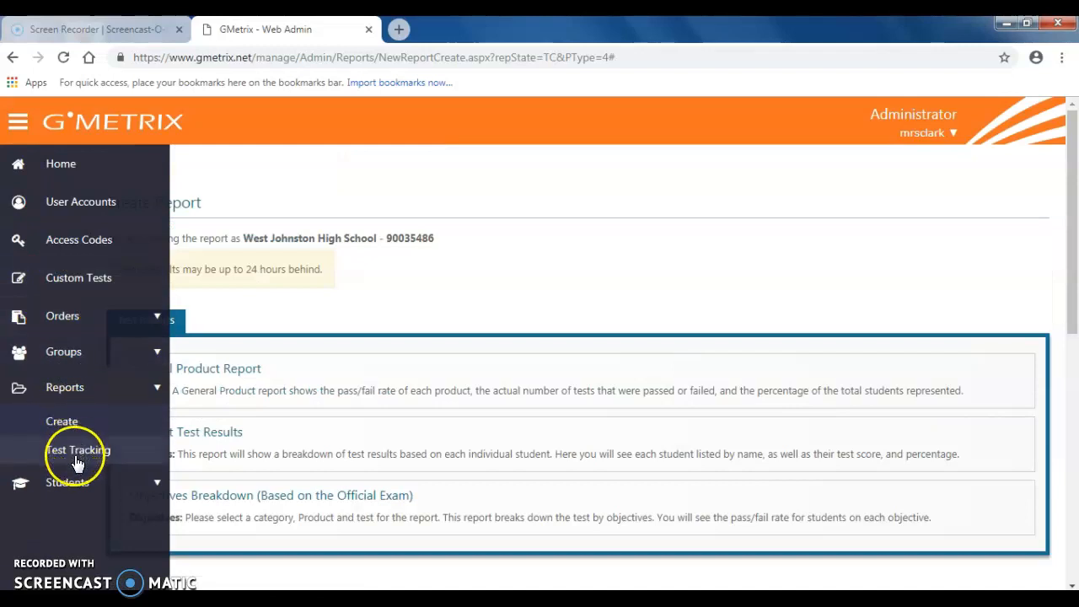
click(77, 461)
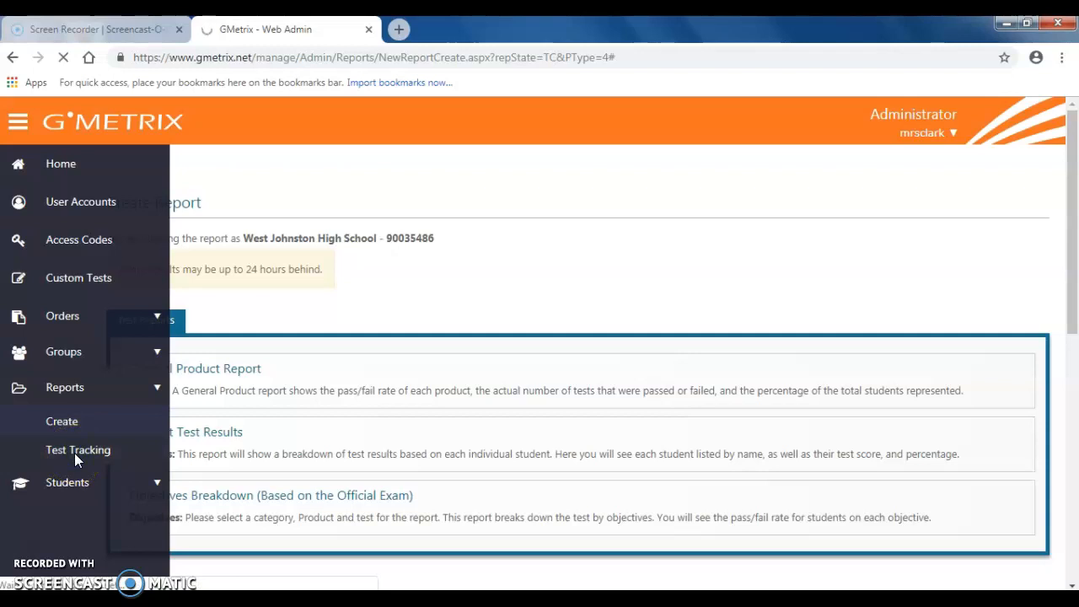
click(75, 455)
click(228, 276)
click(251, 260)
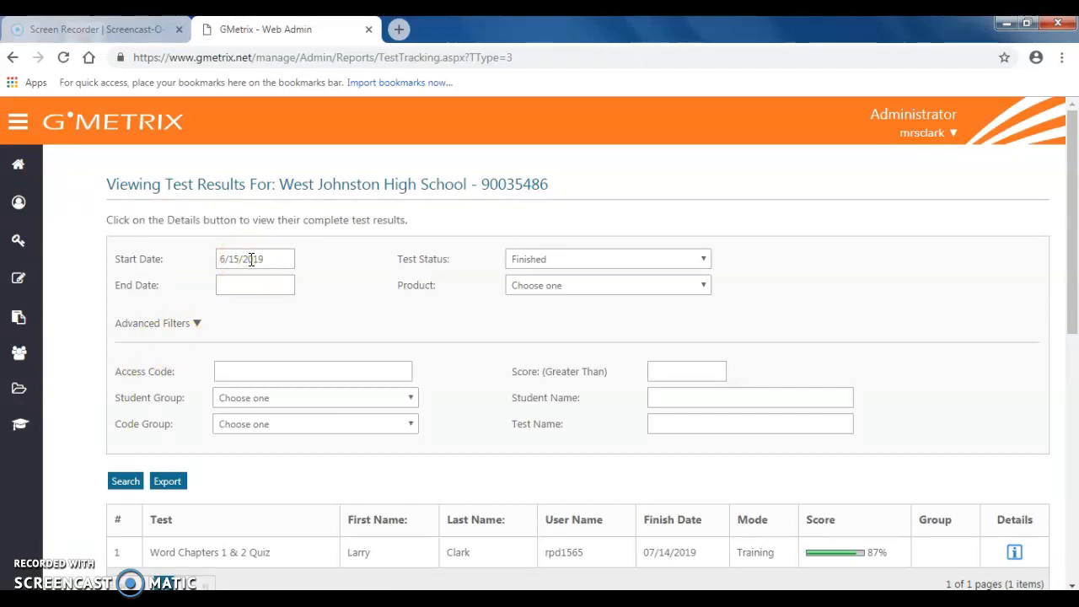
click(251, 260)
click(194, 323)
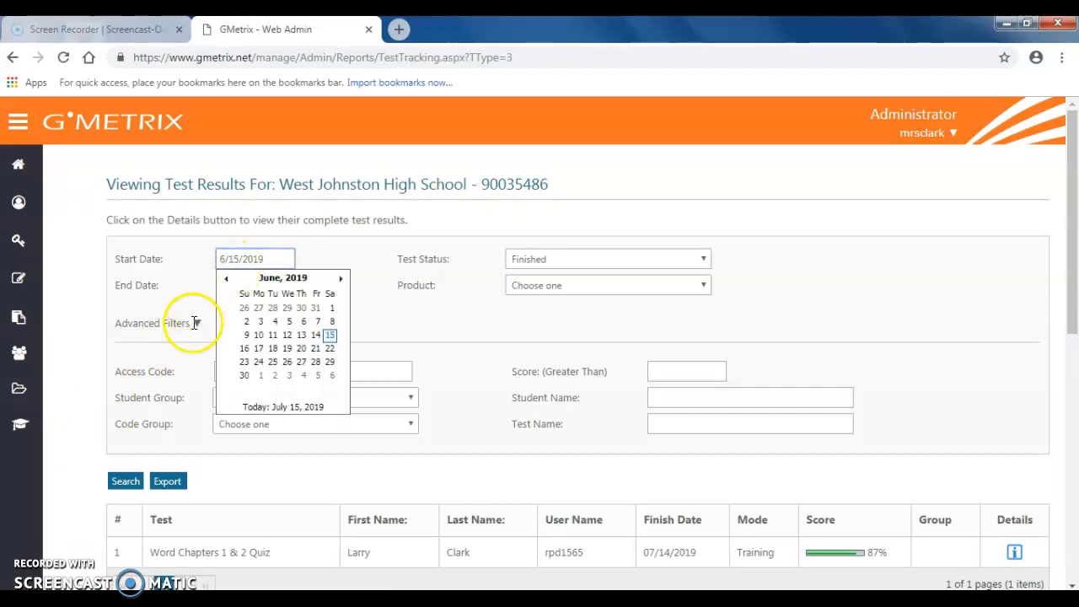
click(188, 304)
click(520, 319)
click(1071, 297)
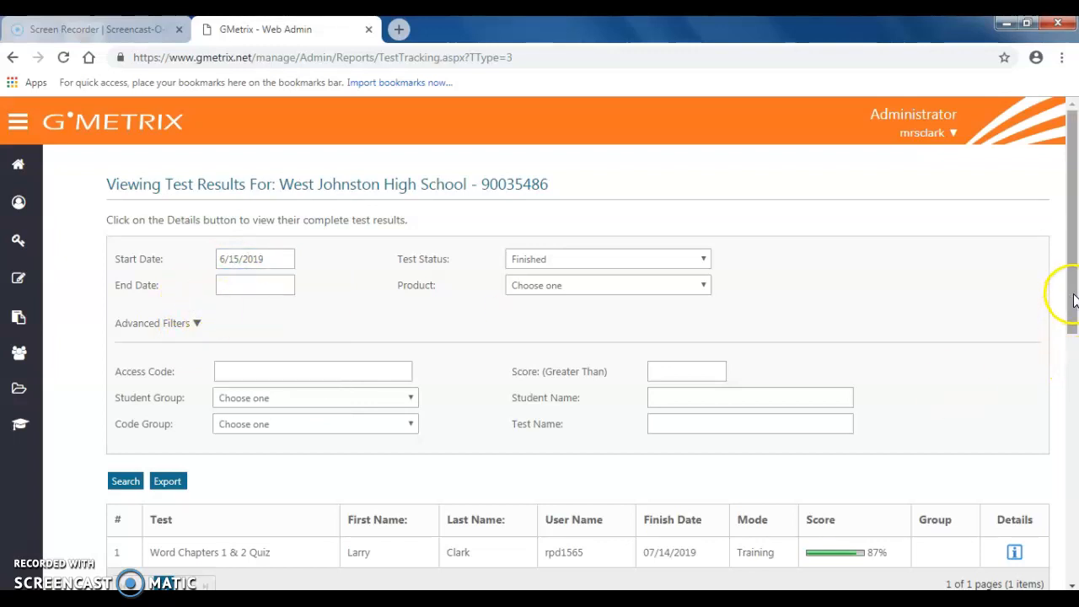
scroll(1071, 301, down, 1)
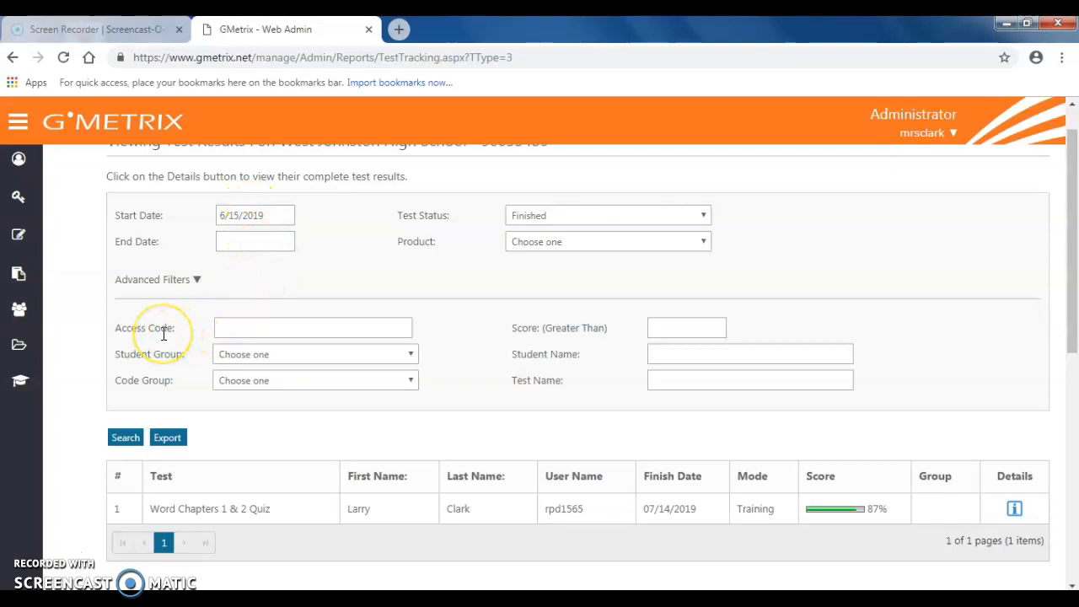
- Search the finished test results from 6/15/2019 with the access code filter left blank
click(243, 330)
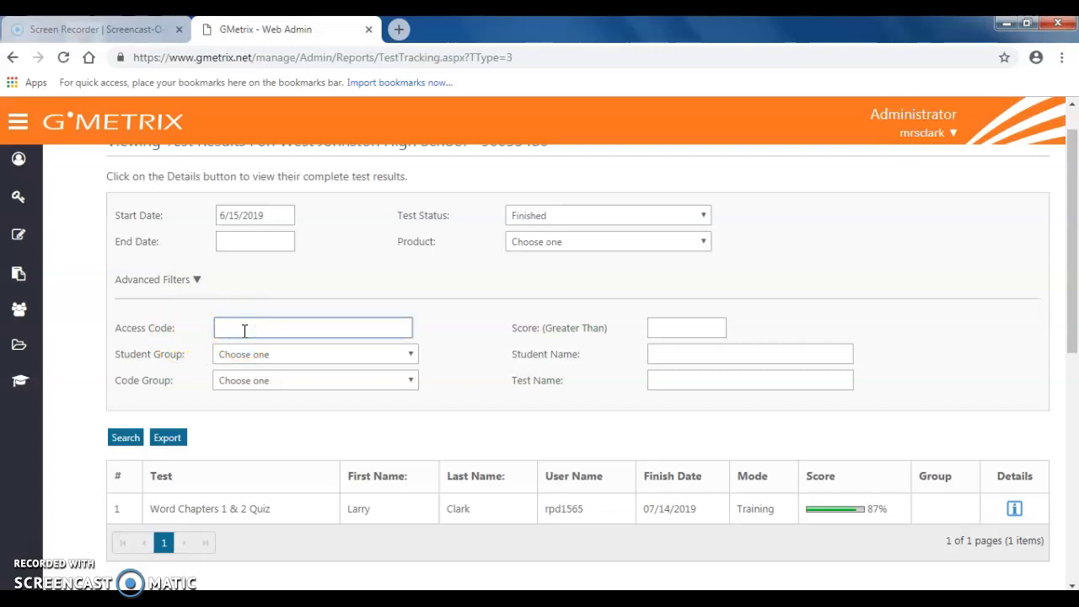
key(Return)
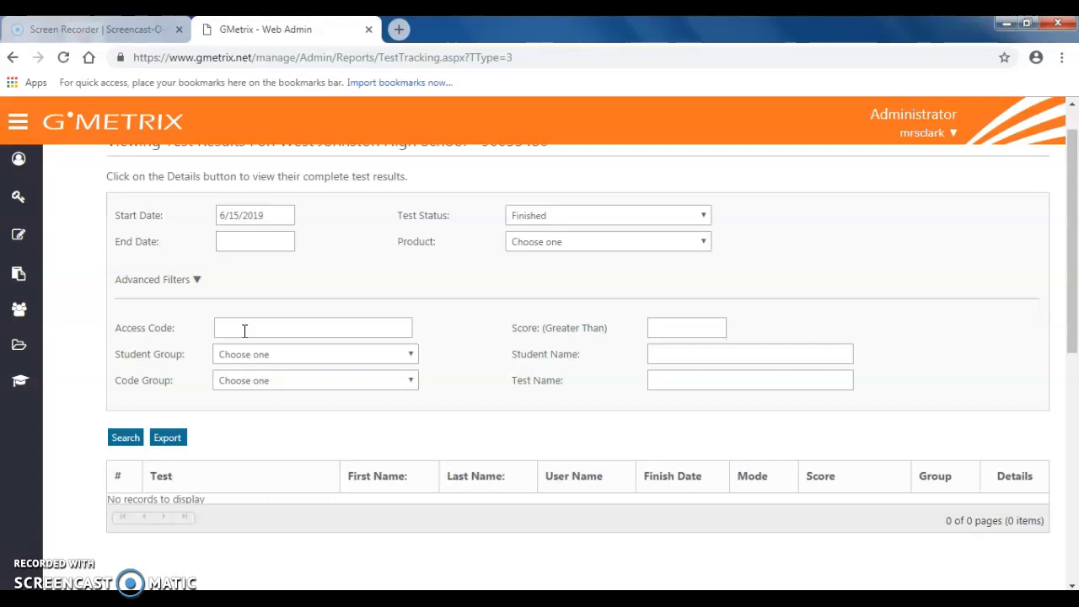
click(127, 442)
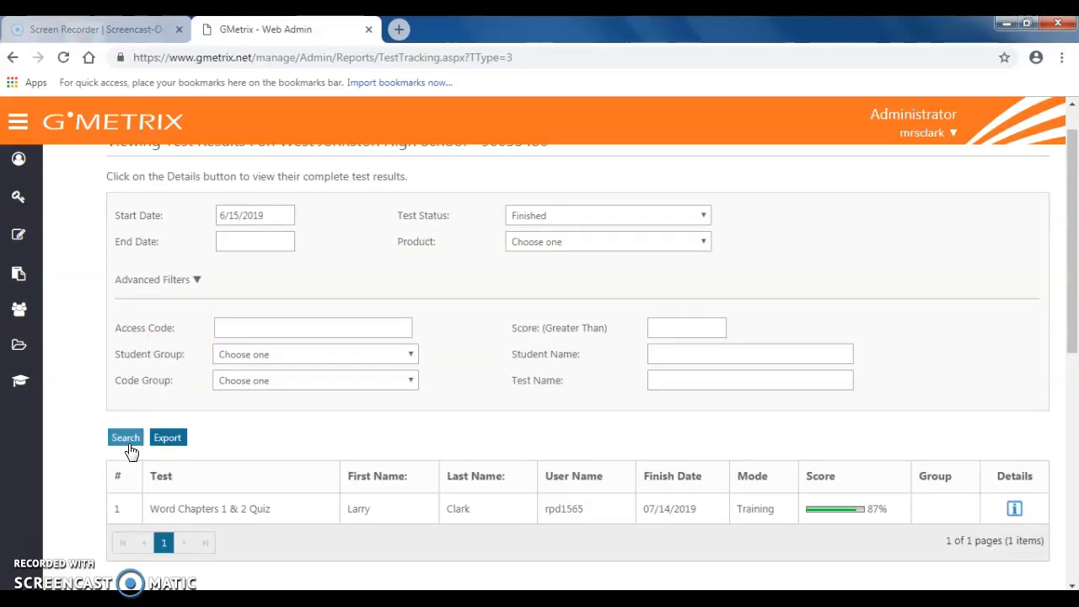
click(129, 444)
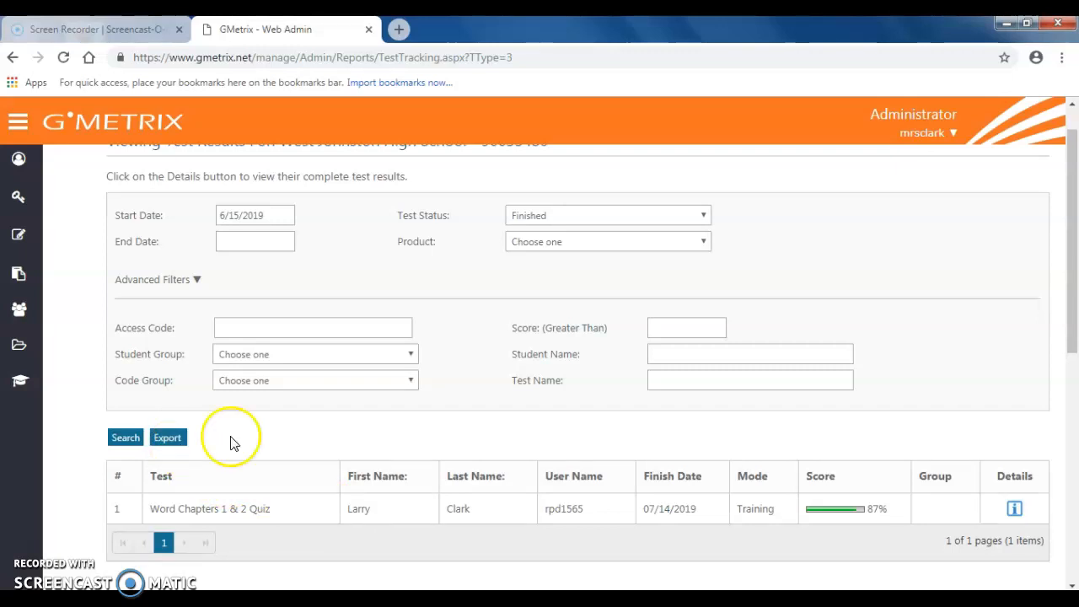
- Review the score and objective breakdown in the Word Chapters 1 & 2 Quiz result details, and return to the results list
click(1011, 511)
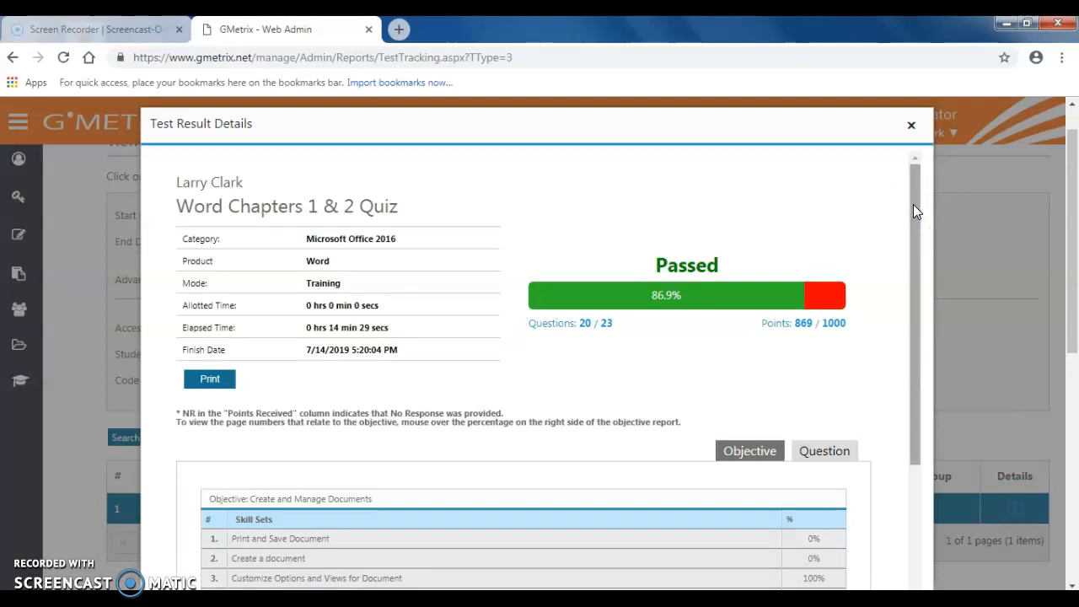
drag(913, 204, 953, 355)
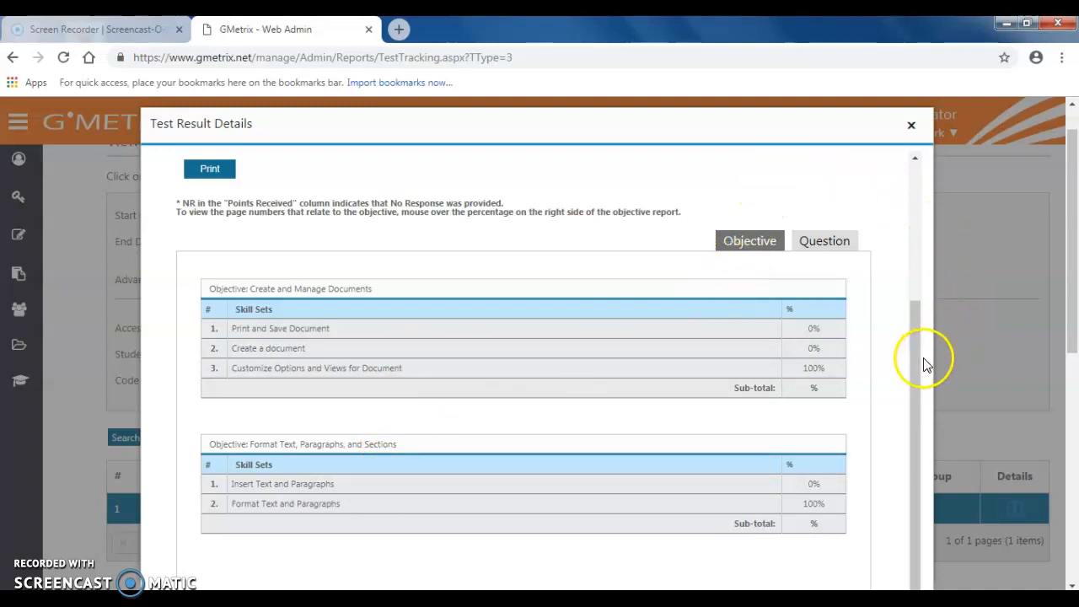
drag(915, 361, 892, 207)
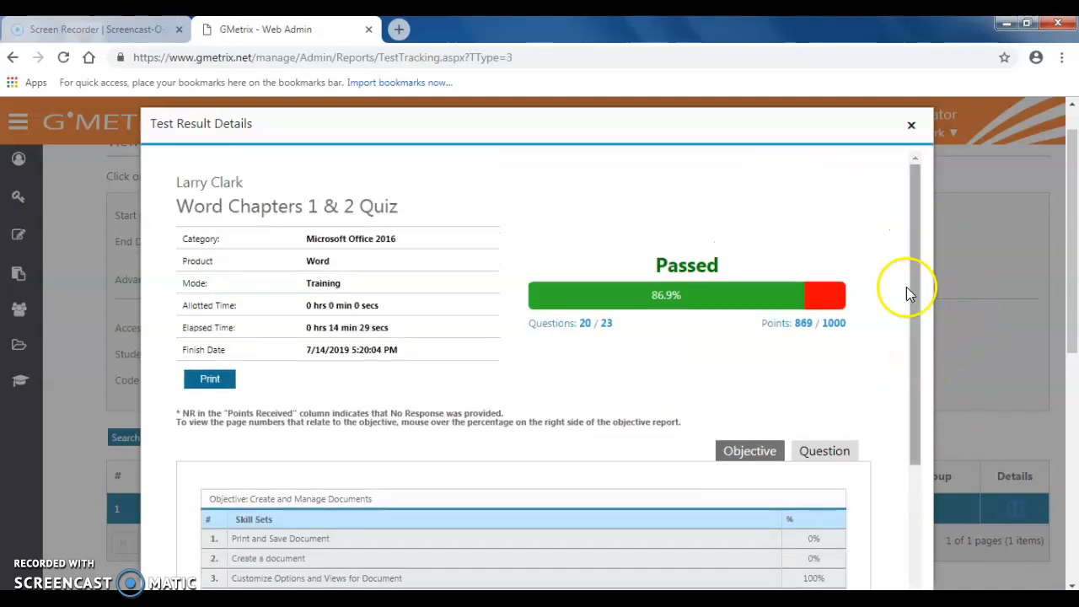
click(910, 126)
click(1015, 510)
click(117, 480)
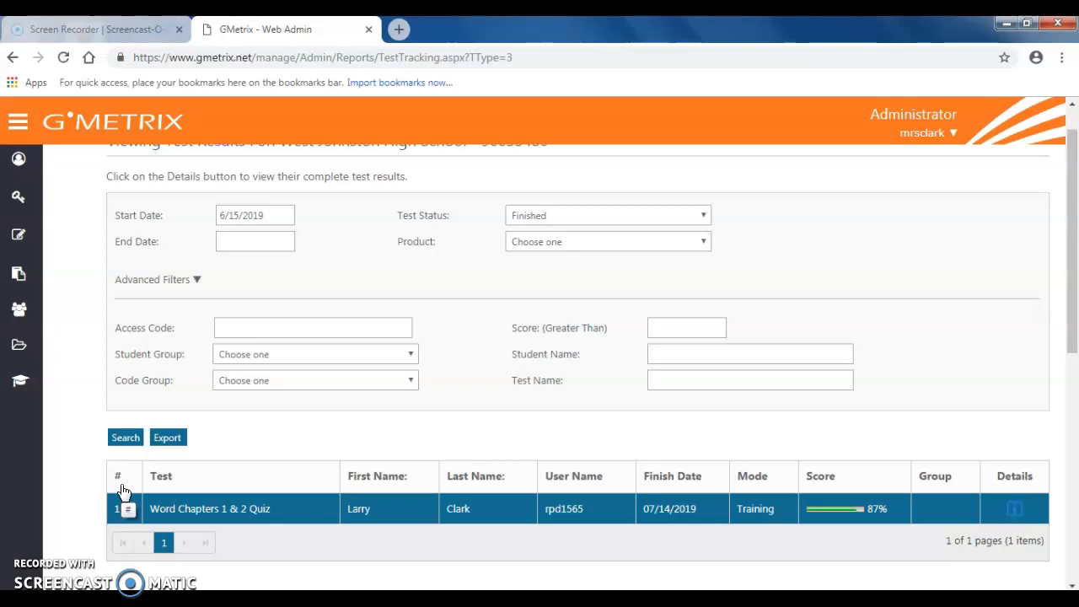
click(120, 445)
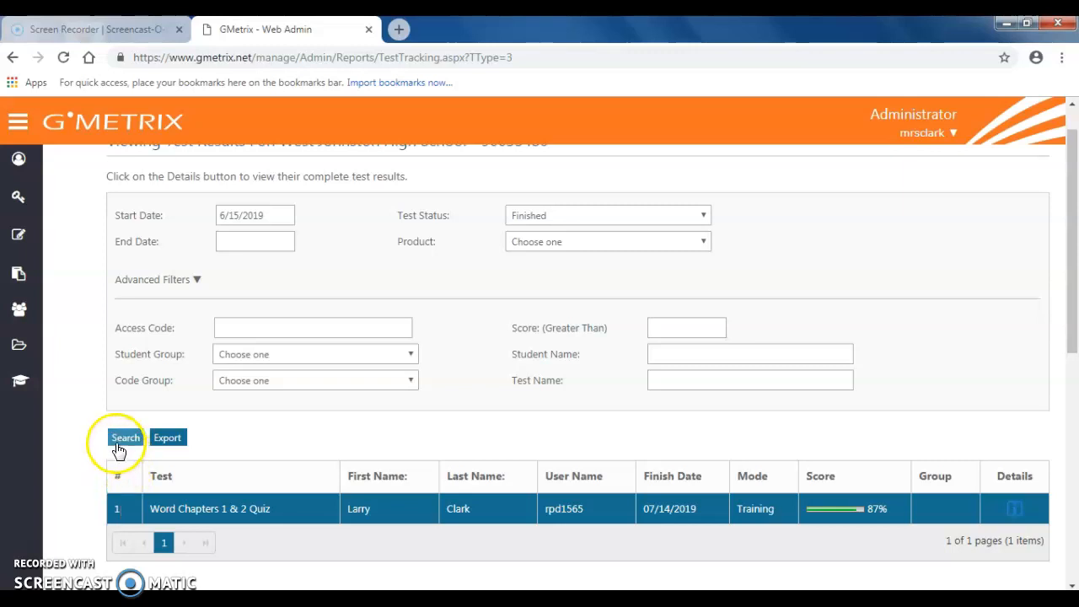